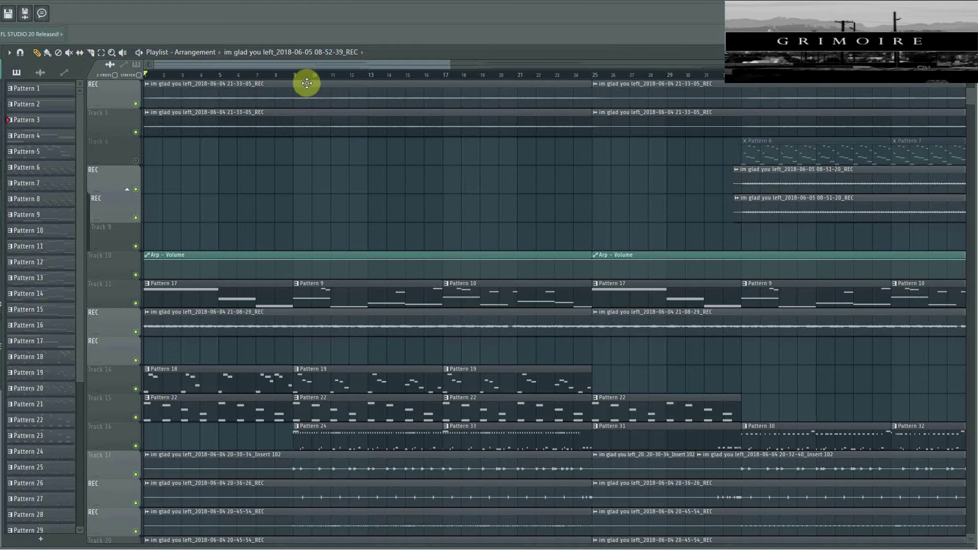
Select the playlist time range from bar 9 to bar 25 and play part of it back
drag(298, 78, 593, 119)
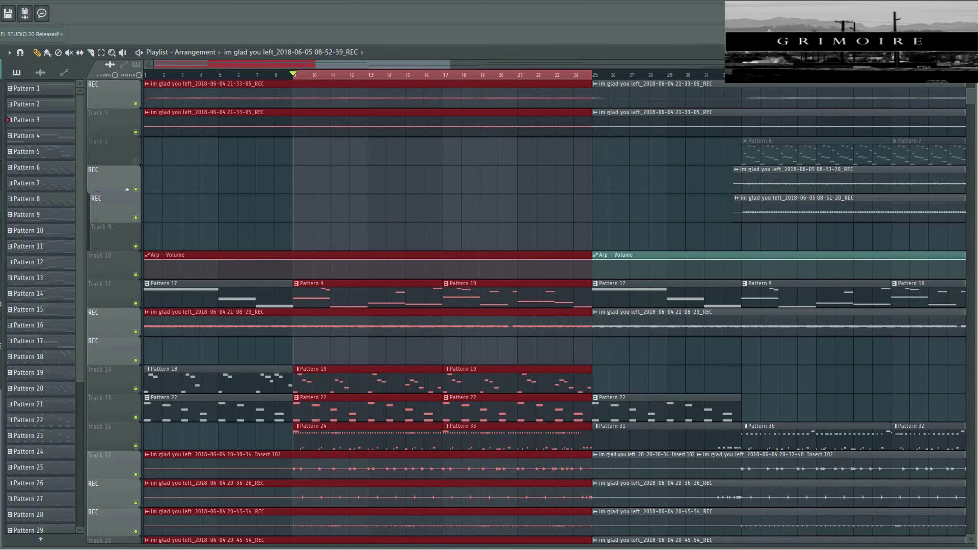
key(space)
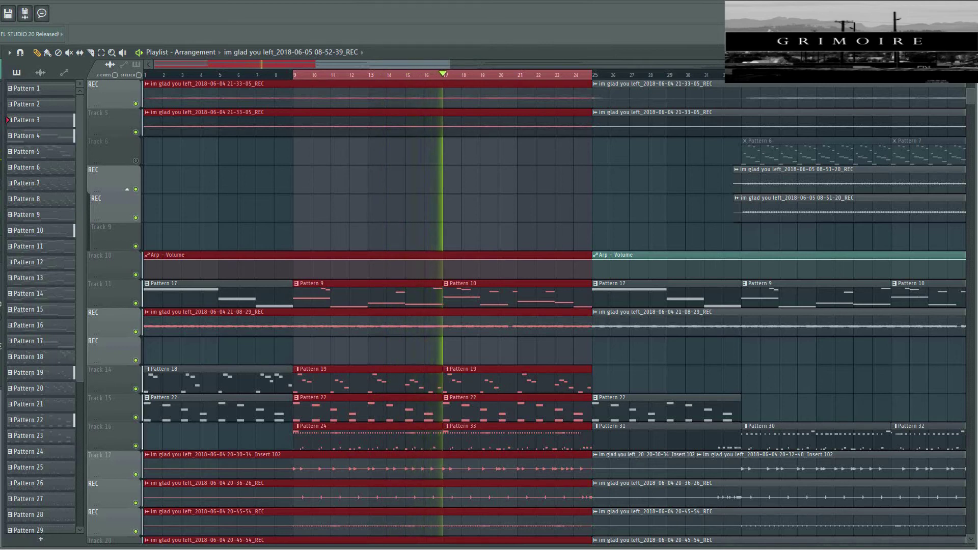
key(space)
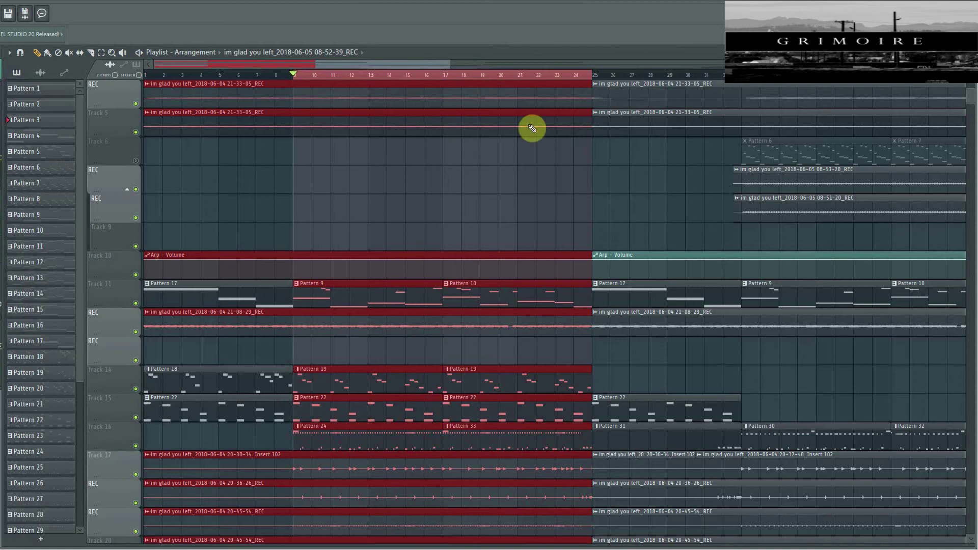
Shorten the playlist time selection so it runs from bar 9 to bar 17
scroll(532, 128, down, 6)
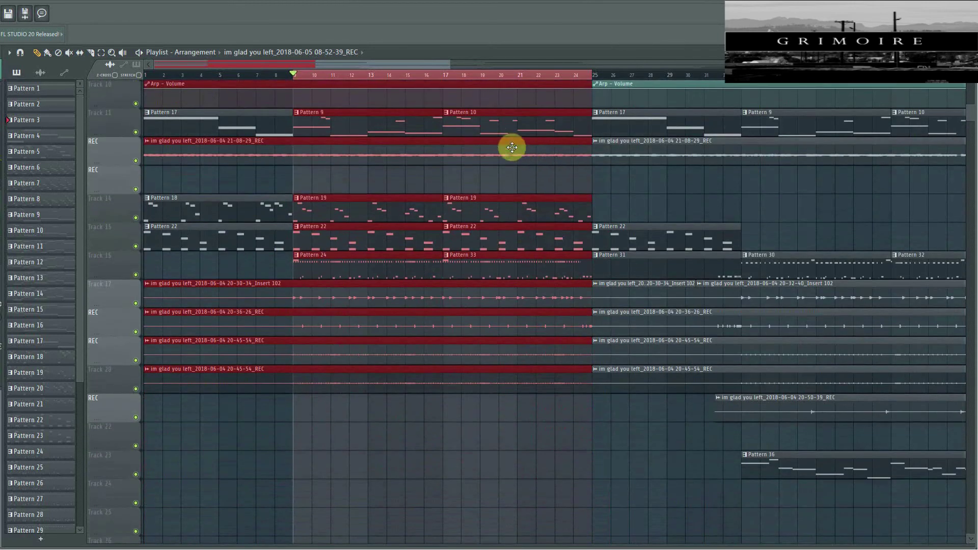
drag(589, 77, 441, 102)
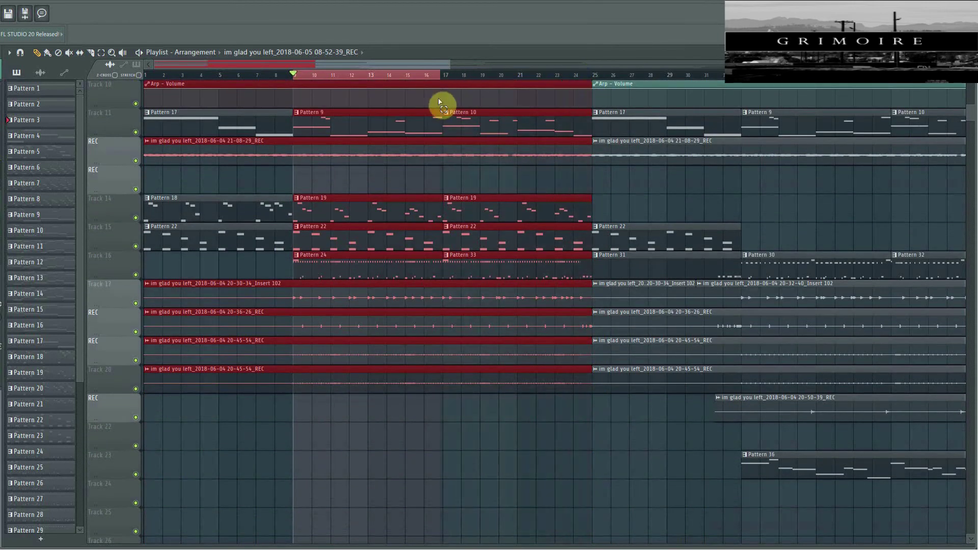
scroll(445, 83, up, 10)
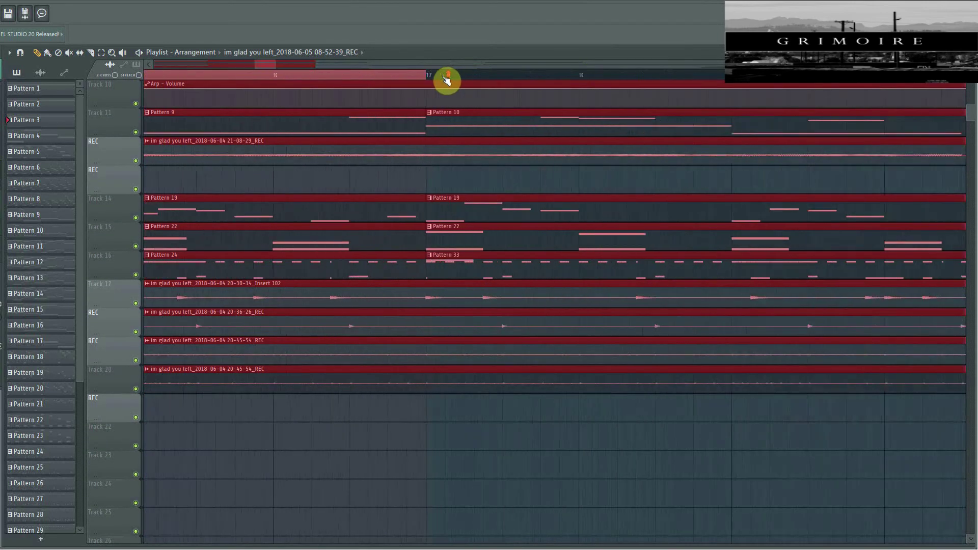
drag(410, 85, 283, 81)
scroll(283, 81, down, 12)
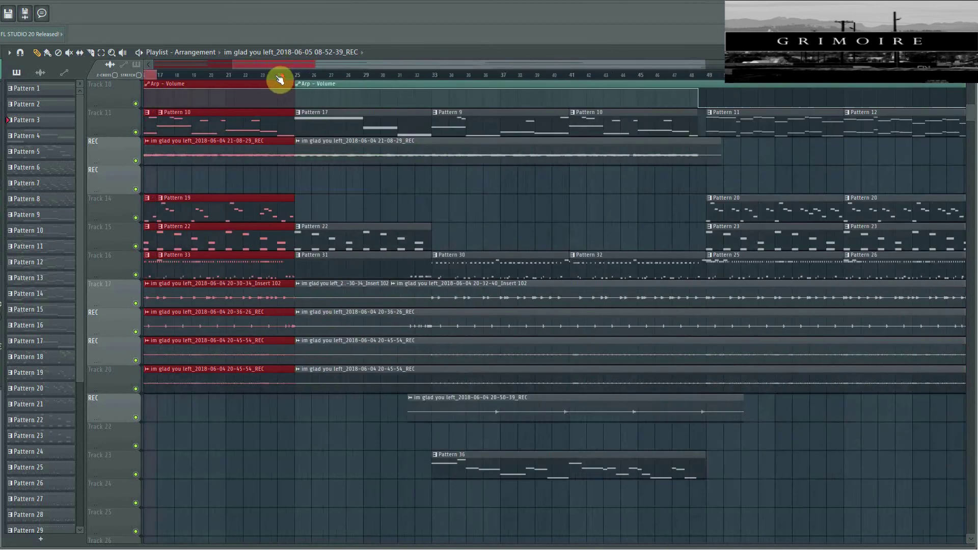
Solo Track 16, re-enable the four audio tracks below it down to Track 20, and enlarge the playlist track height
scroll(250, 79, up, 10)
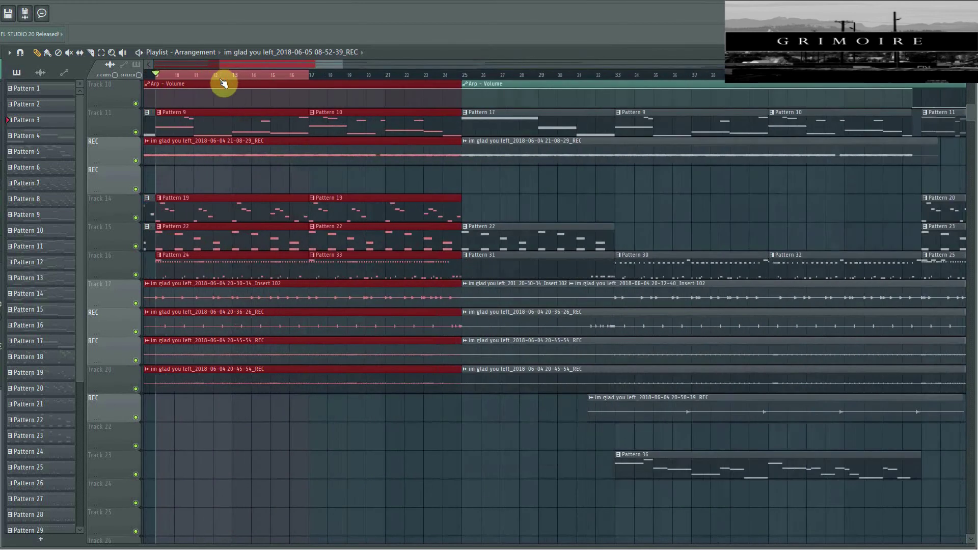
scroll(293, 212, left, 3)
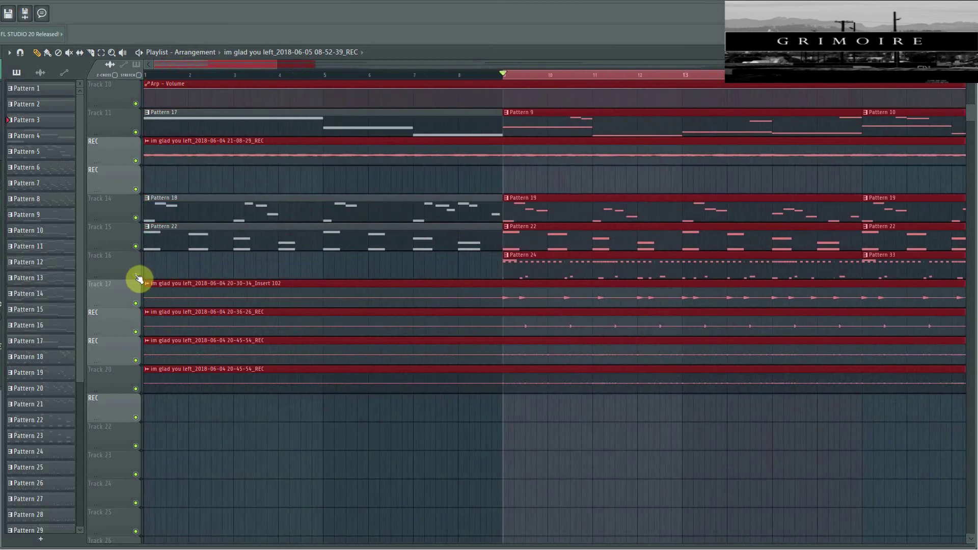
right_click(135, 275)
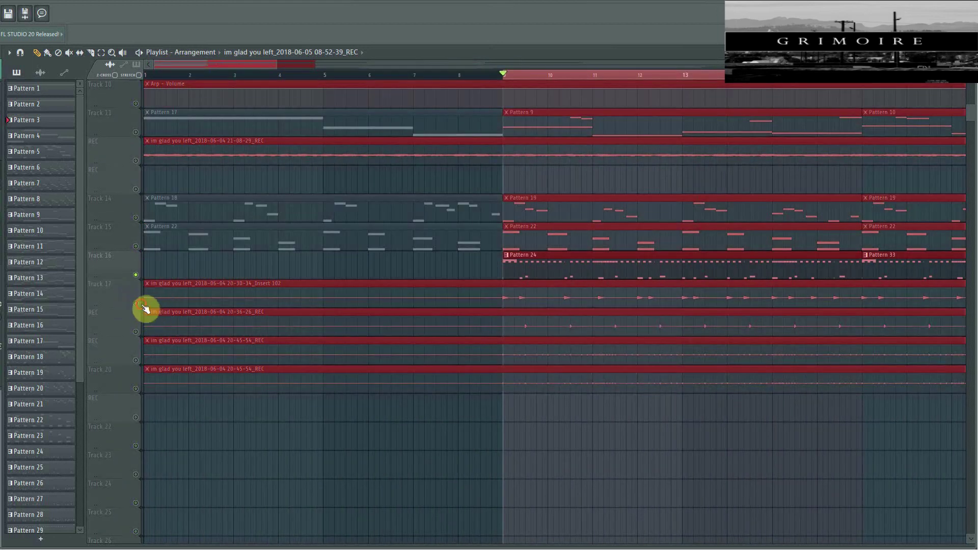
drag(144, 307, 145, 393)
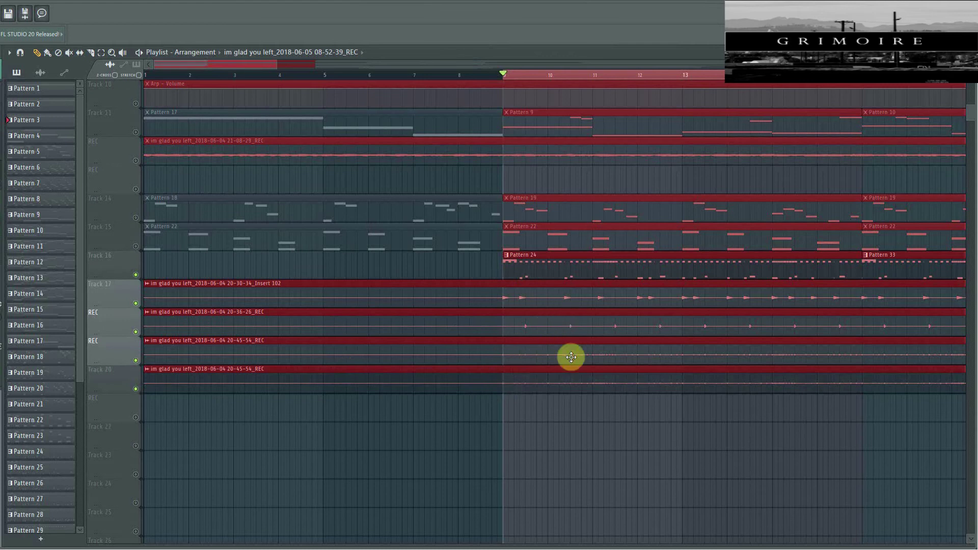
alt+scroll(716, 201, up, 5)
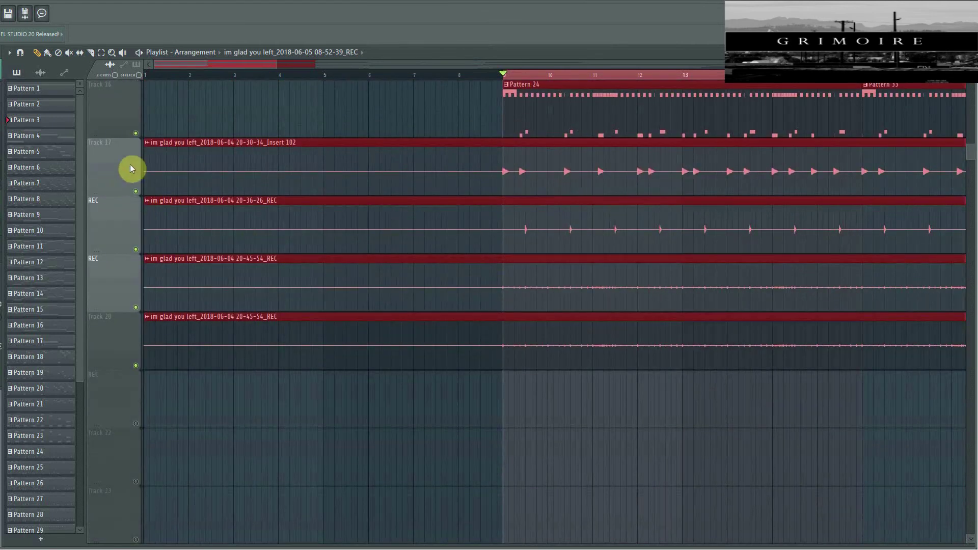
scroll(459, 218, up, 3)
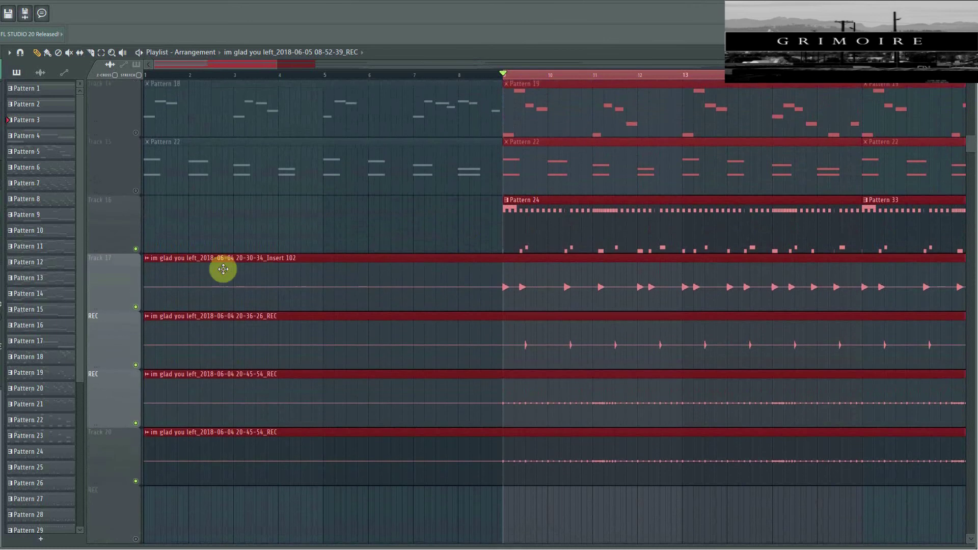
Show the consolidation options for Track 17 and examine the recorded drum clips across the arrangement
right_click(112, 283)
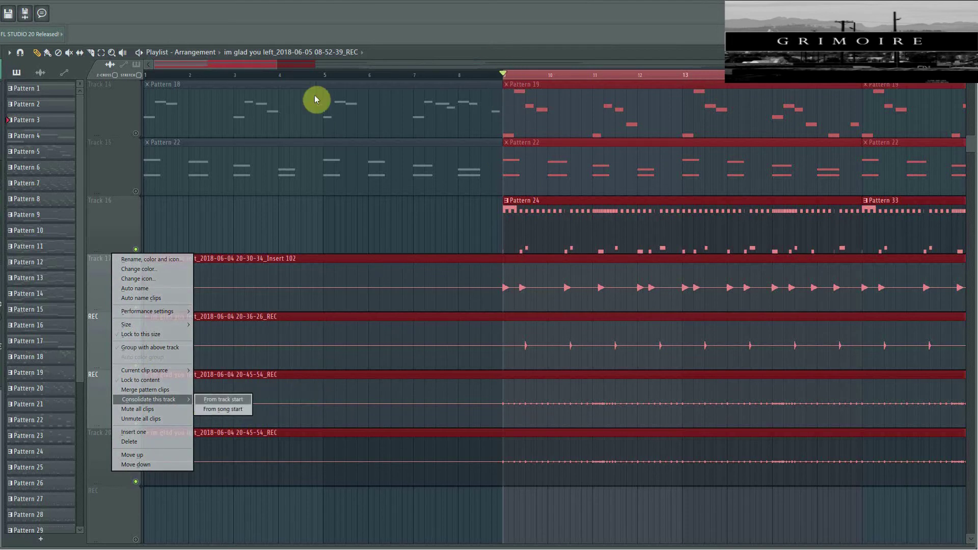
click(279, 64)
scroll(406, 72, down, 5)
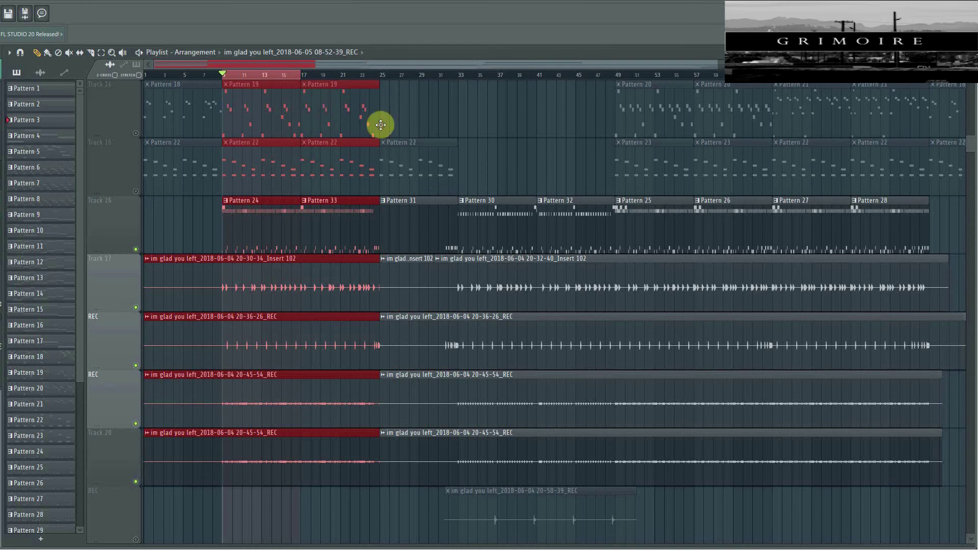
scroll(221, 79, up, 5)
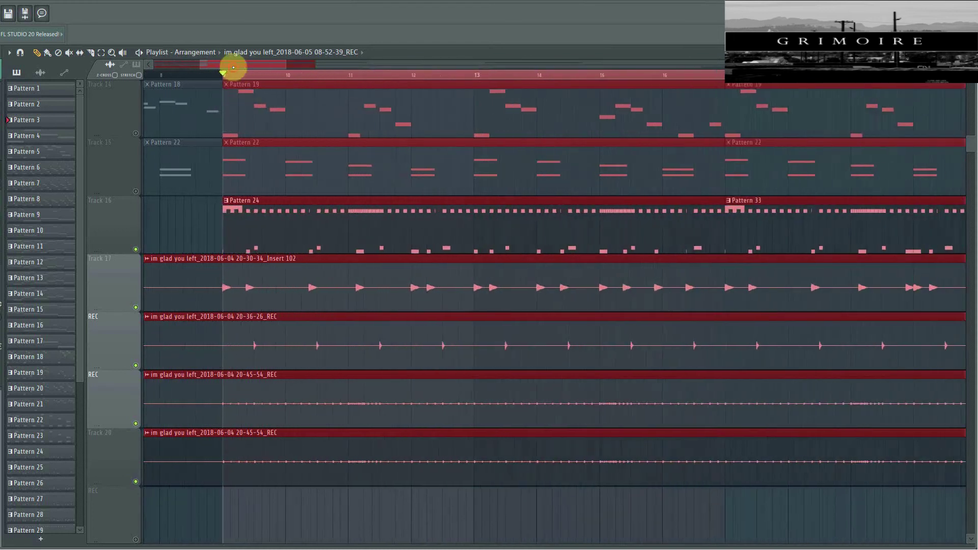
drag(232, 67, 421, 83)
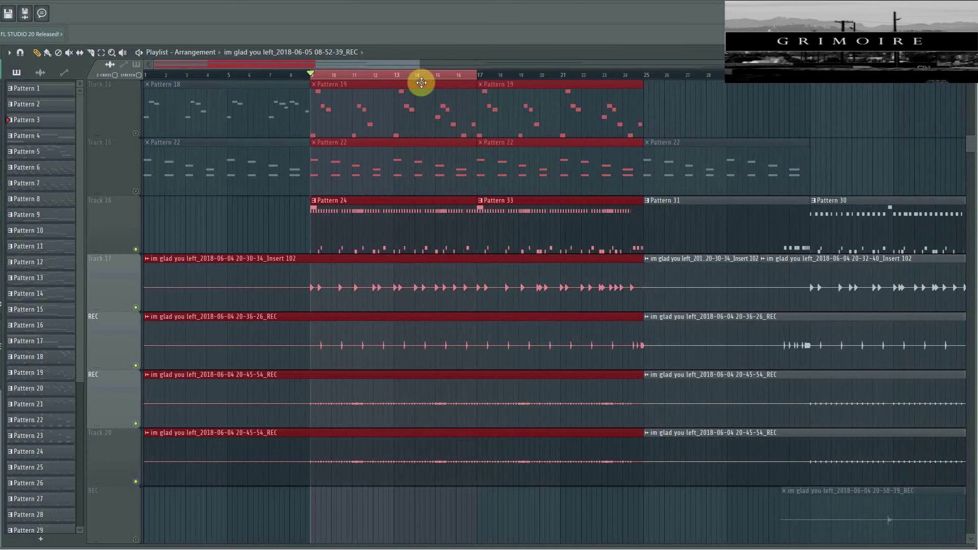
drag(316, 69, 269, 74)
key(F9)
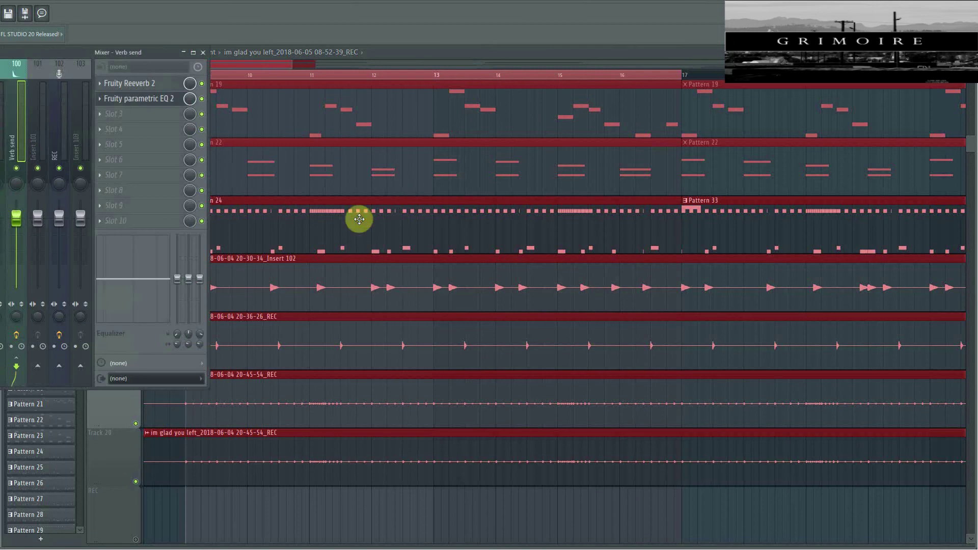
click(204, 53)
scroll(192, 284, down, 3)
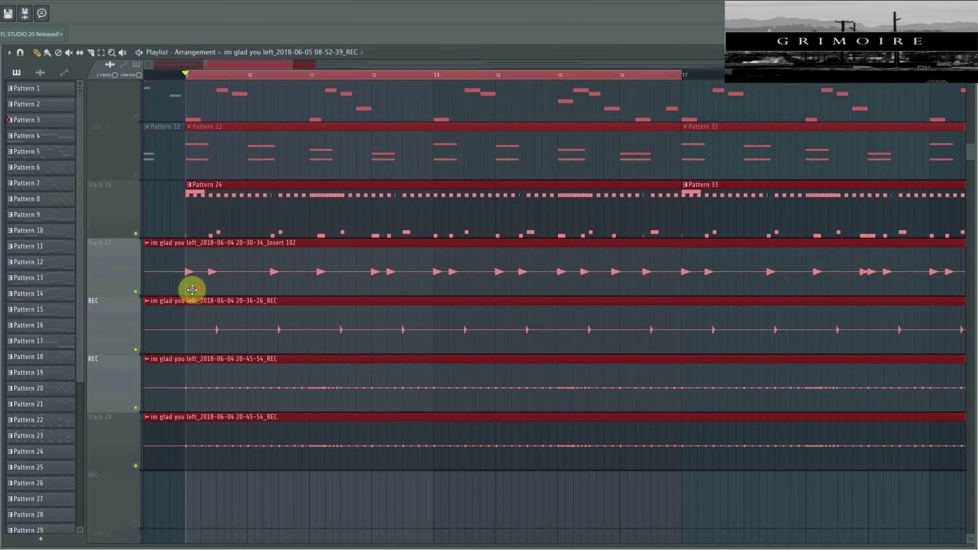
scroll(554, 306, up, 1)
key(F9)
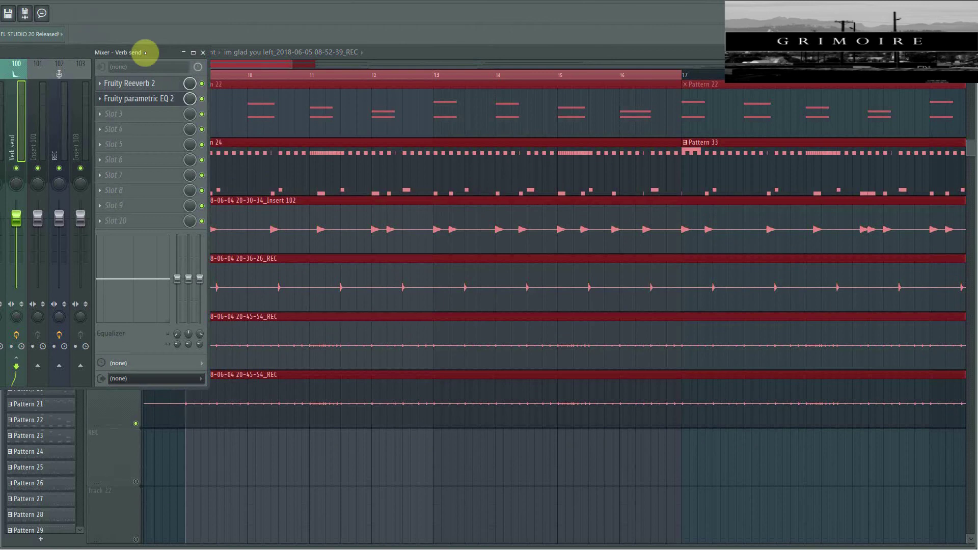
click(202, 53)
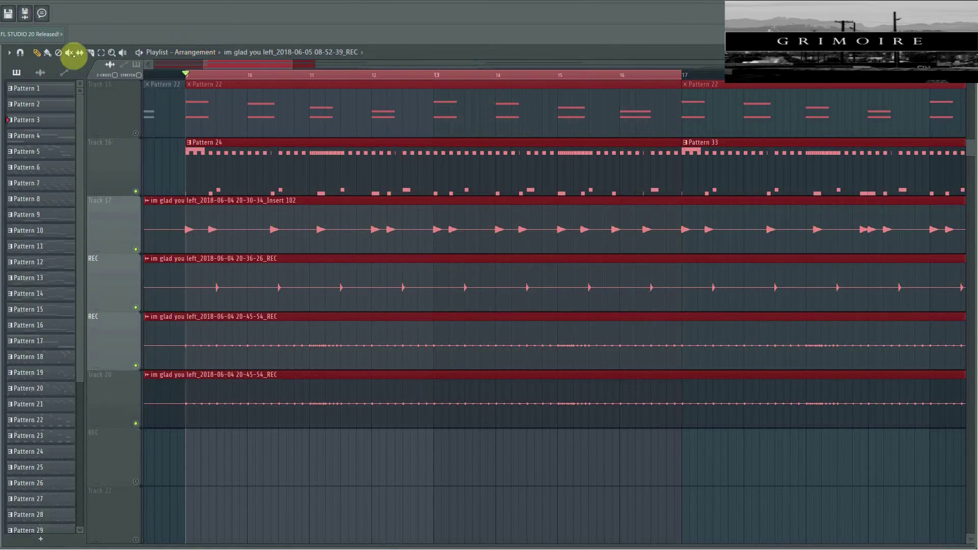
scroll(224, 180, down, 2)
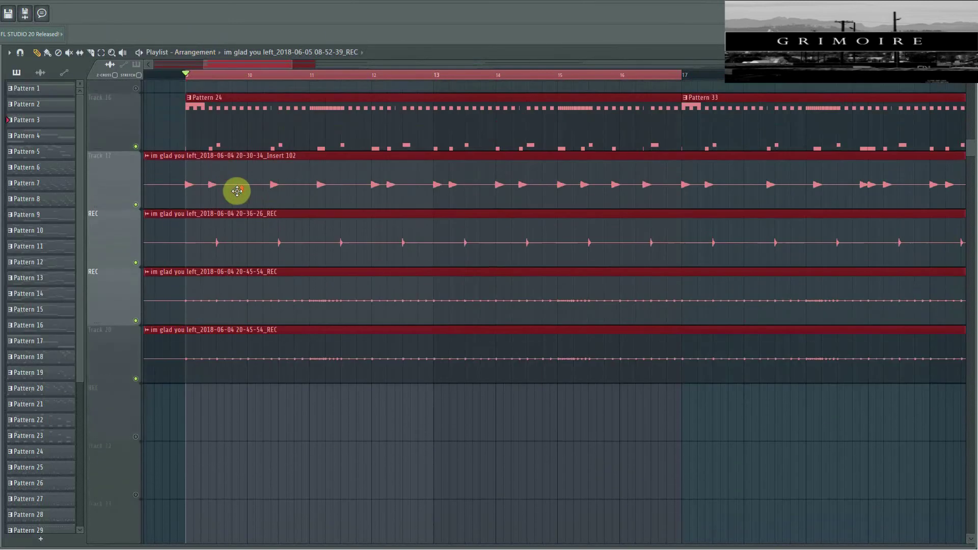
scroll(236, 190, up, 6)
scroll(236, 190, down, 4)
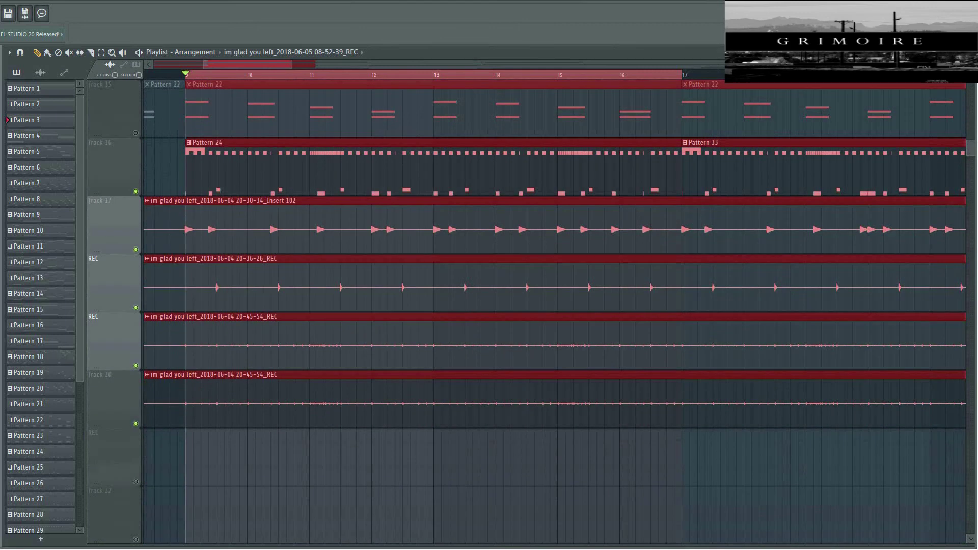
Open the mixer, bring Insert 35 and its effects fully into view, and inspect its Fruity parametric EQ 2
key(F9)
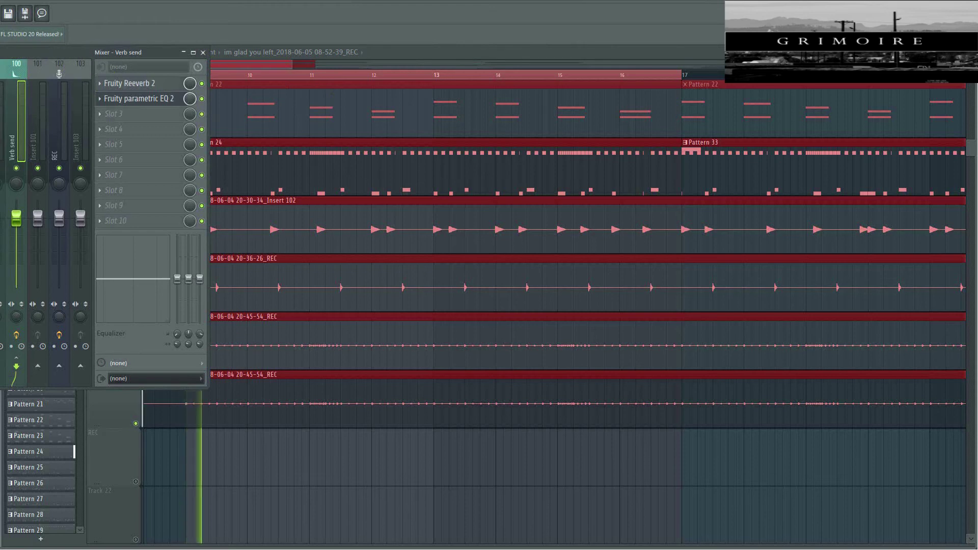
click(31, 251)
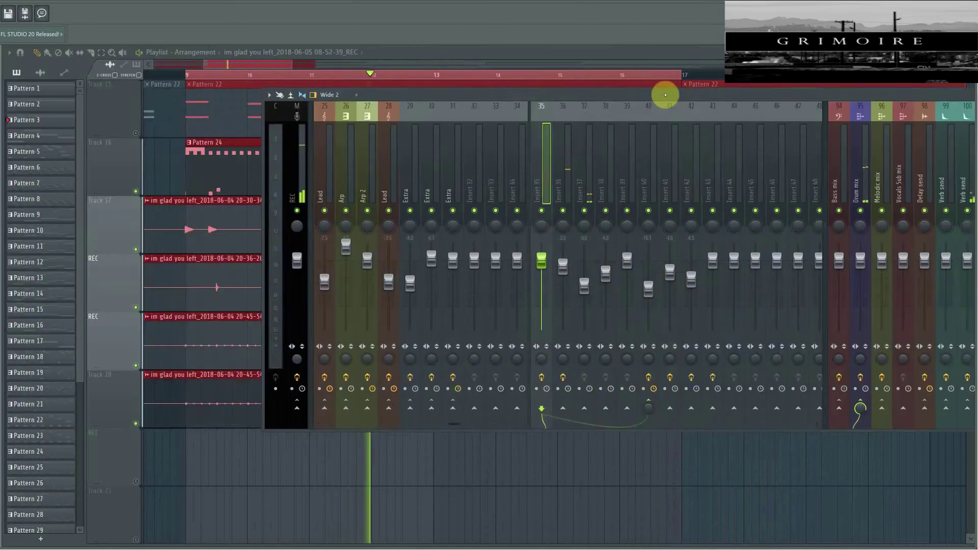
drag(665, 92, 475, 90)
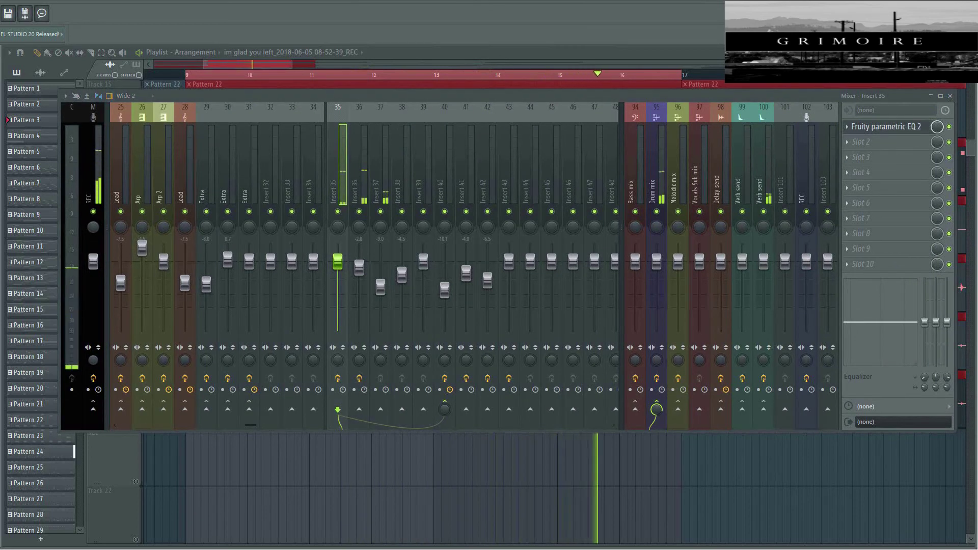
drag(436, 137, 694, 159)
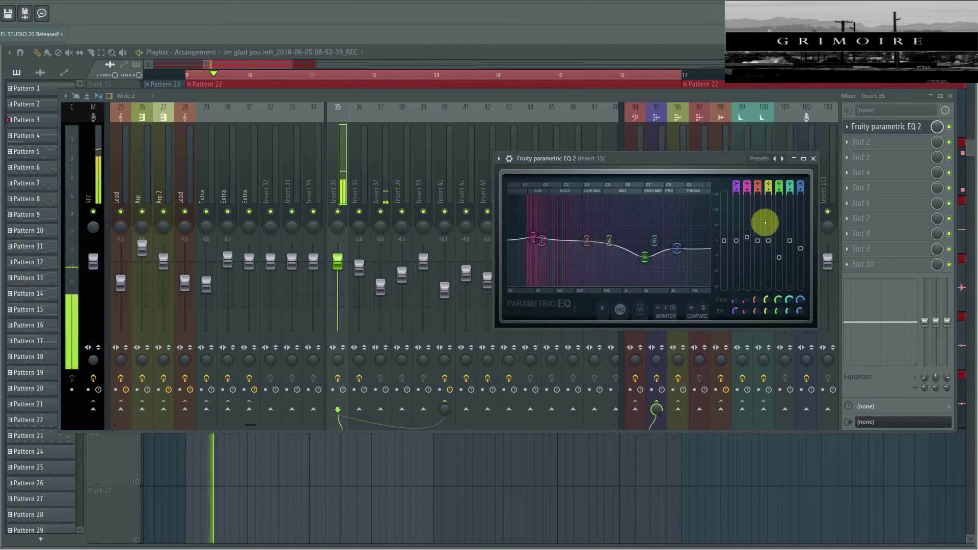
click(951, 129)
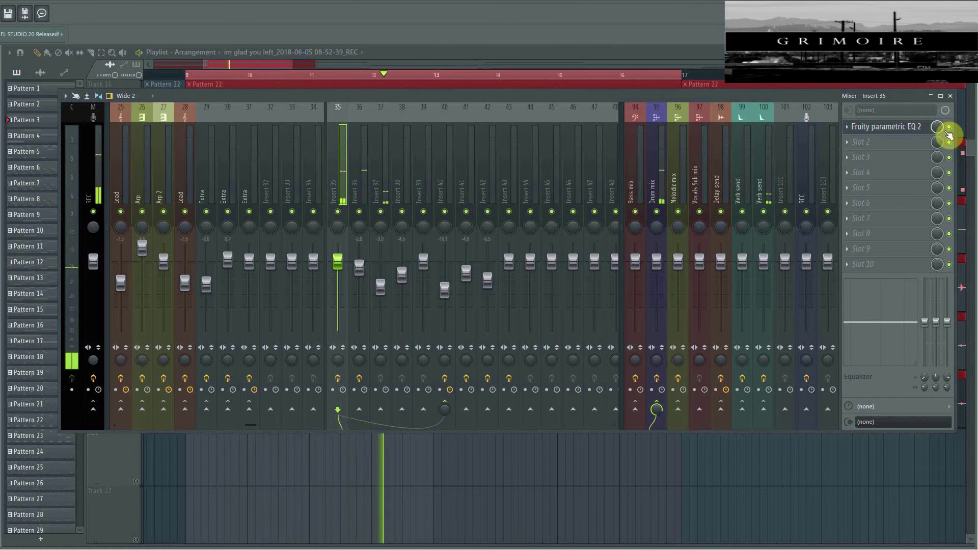
click(885, 147)
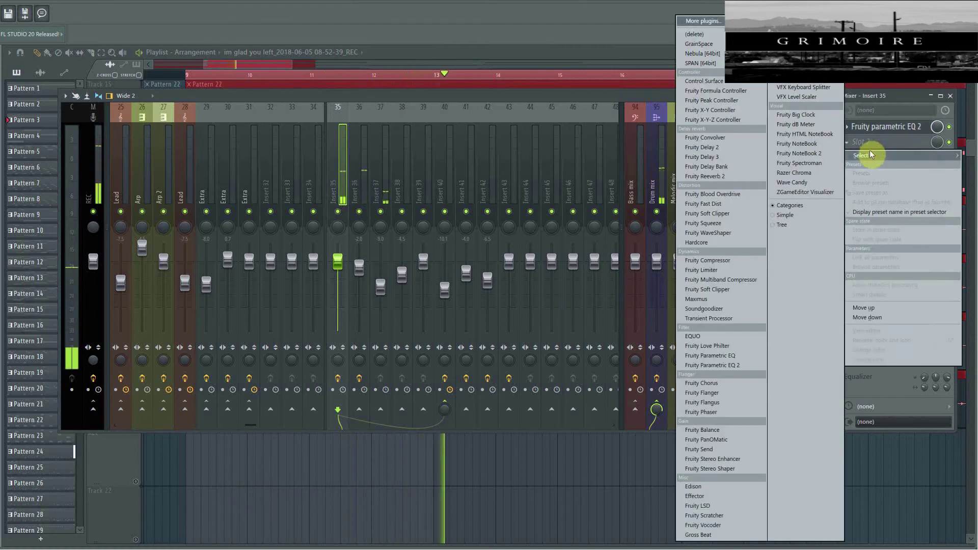
click(541, 91)
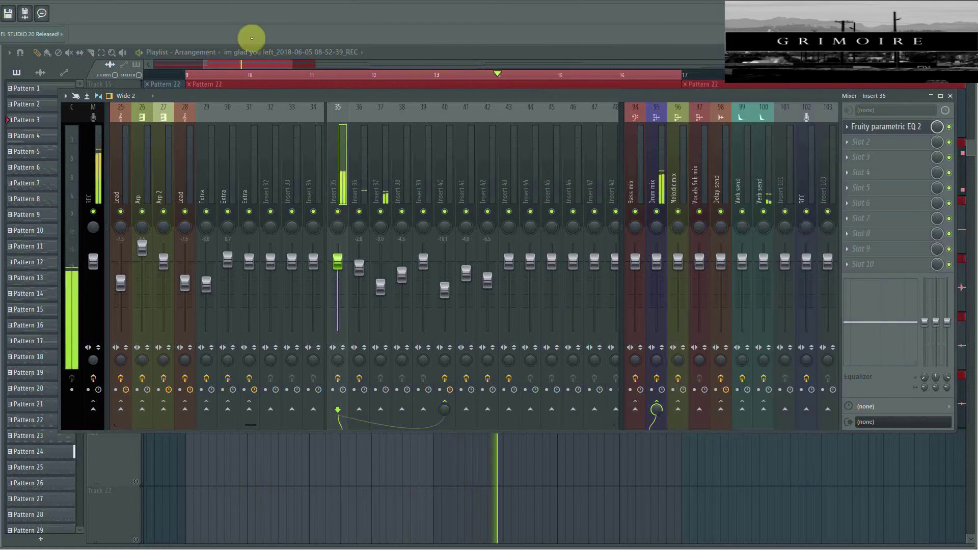
key(F9)
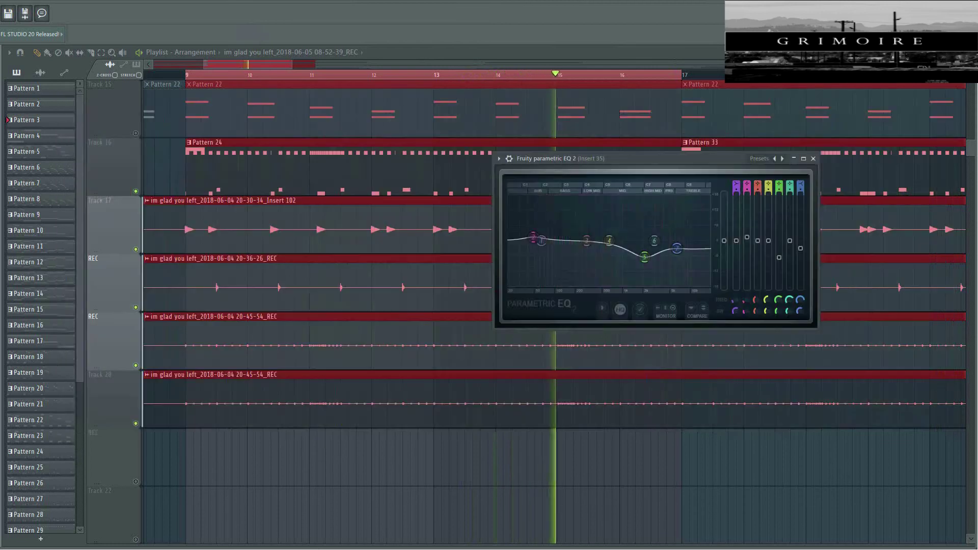
key(F9)
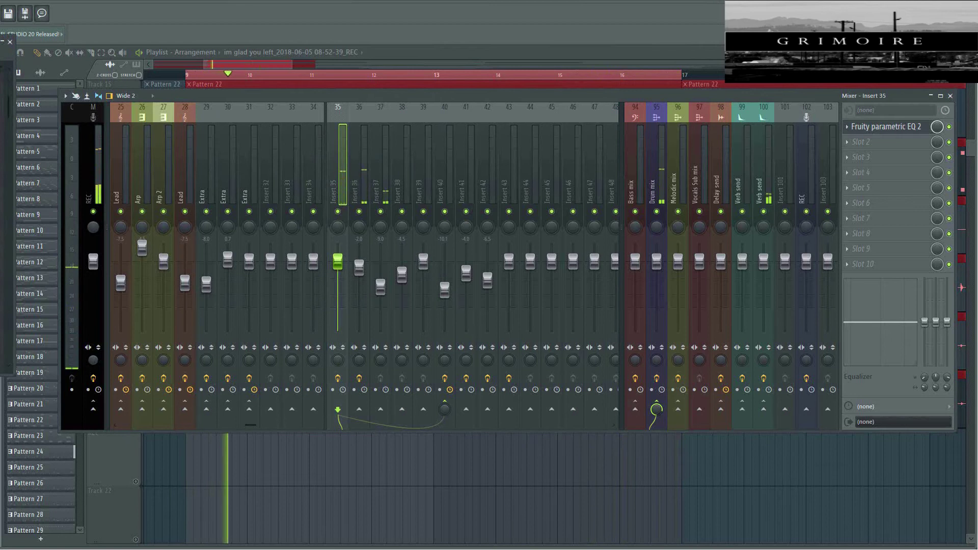
Load C1 comp Mono in the second effect slot of Insert 35 and open the compressor's window
drag(814, 258, 883, 145)
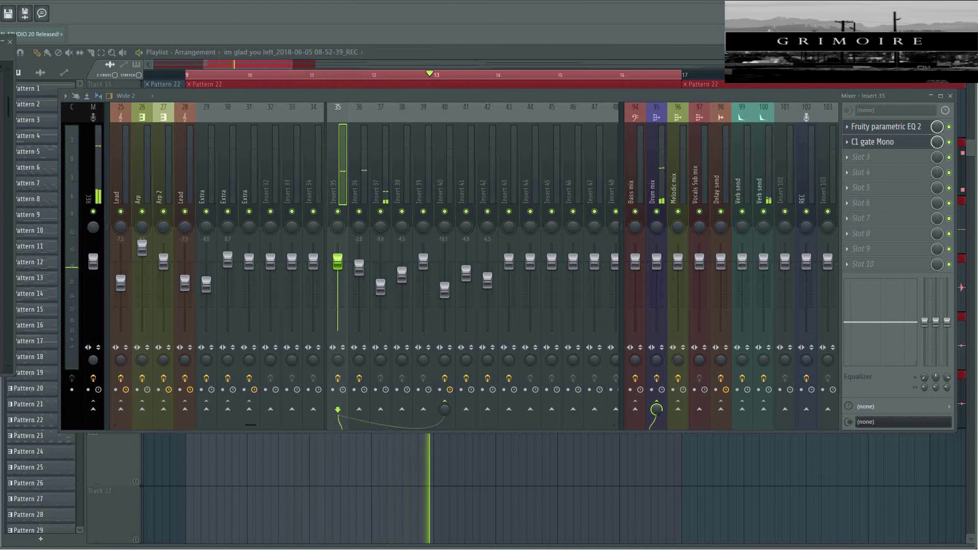
drag(13, 153, 902, 148)
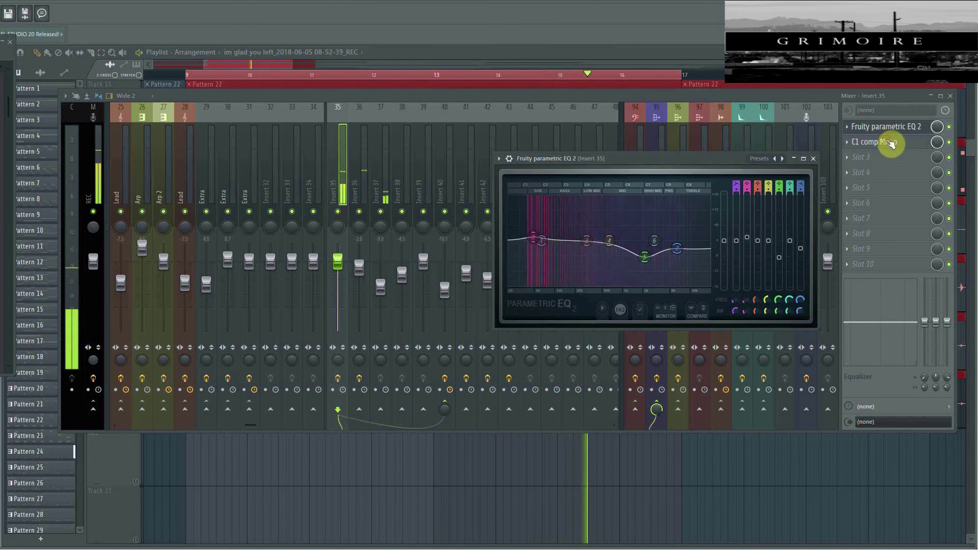
click(891, 144)
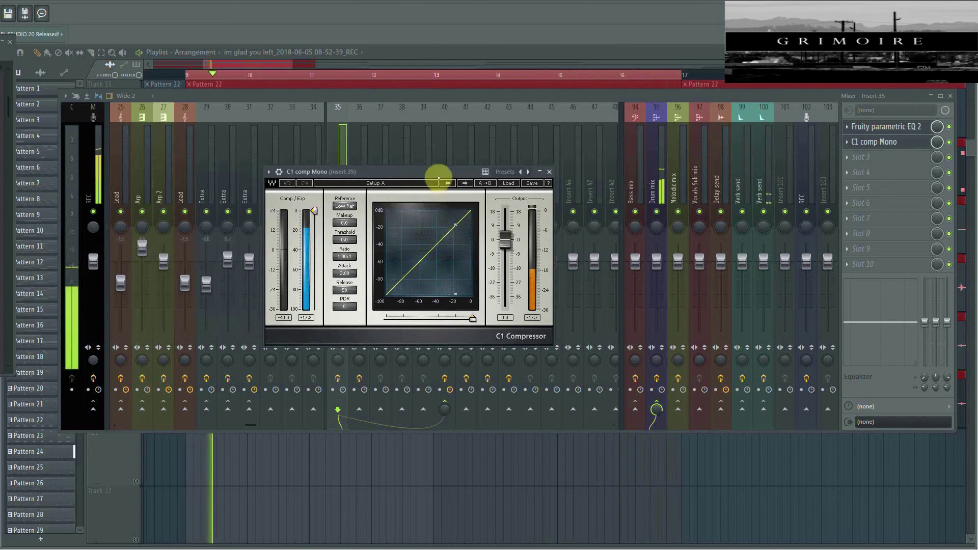
Move the C1 compressor window further along the mixer, try a lower threshold, and return the threshold to 0.0
drag(436, 173, 612, 180)
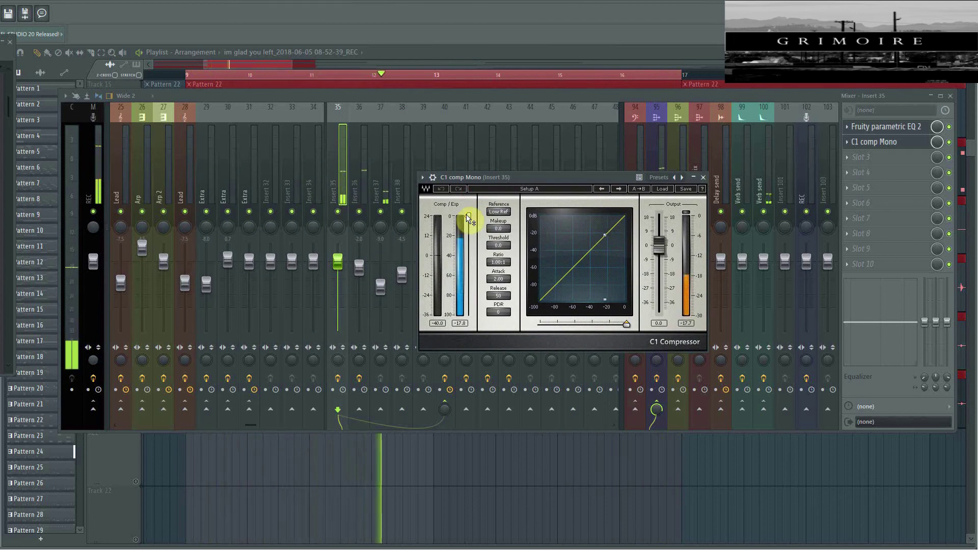
drag(469, 219, 468, 228)
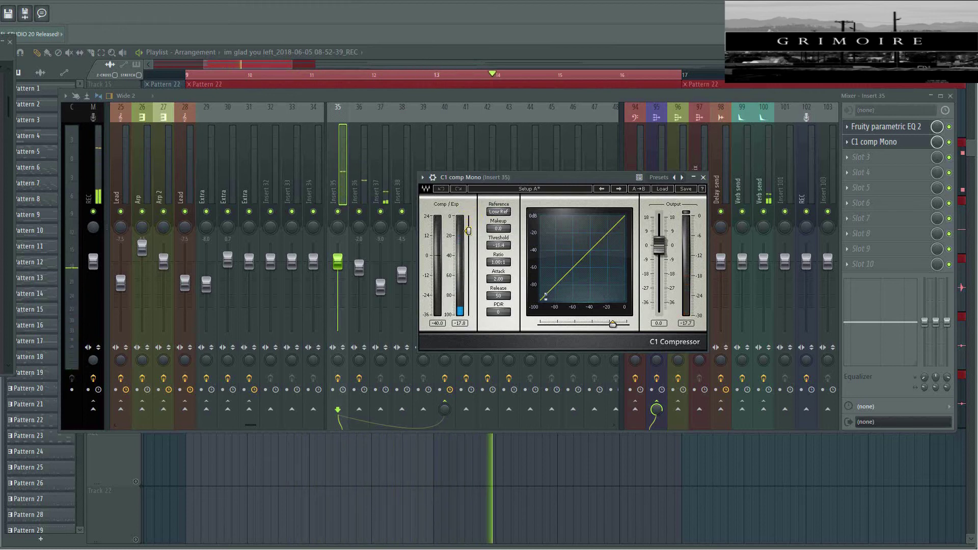
drag(468, 231, 469, 219)
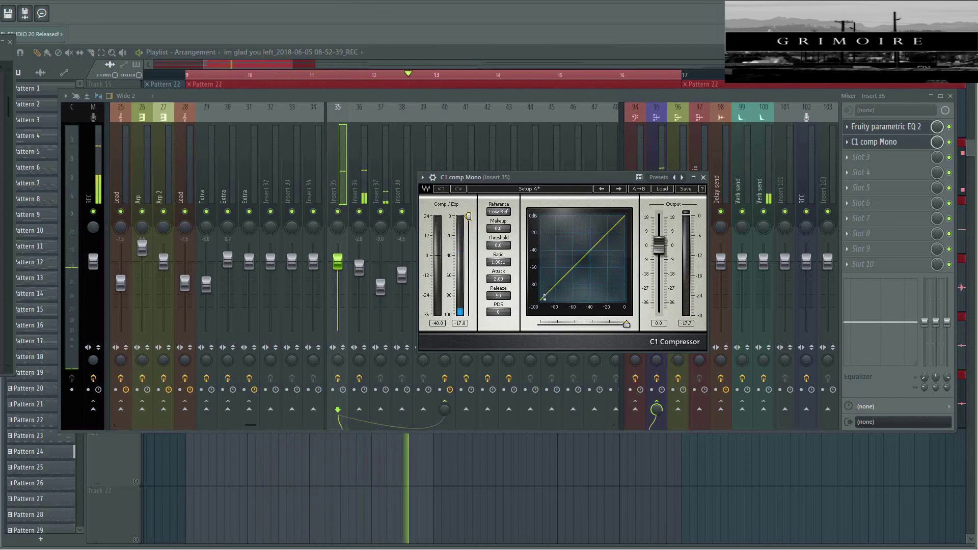
Raise the C1 compressor's output level, lengthen its attack slightly, and set its release to 50
key(space)
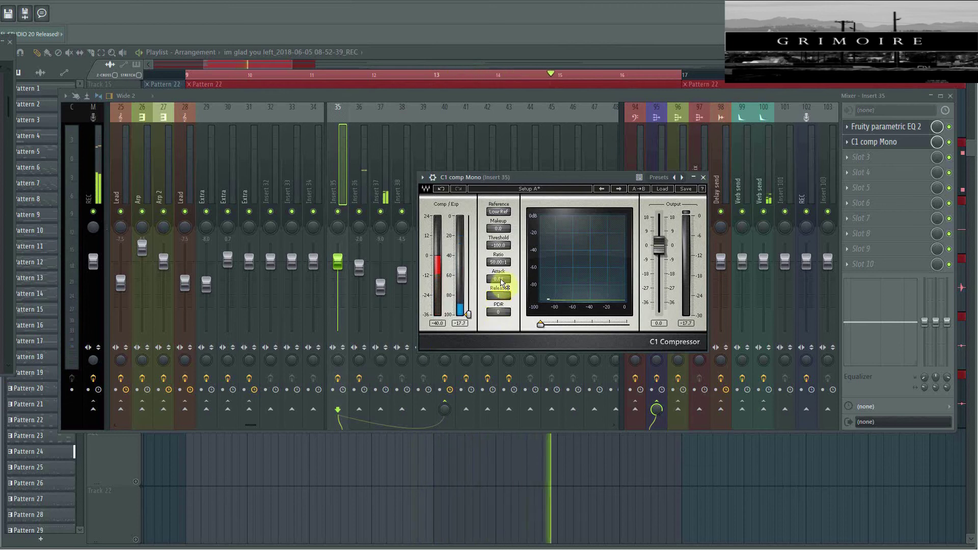
drag(659, 246, 659, 225)
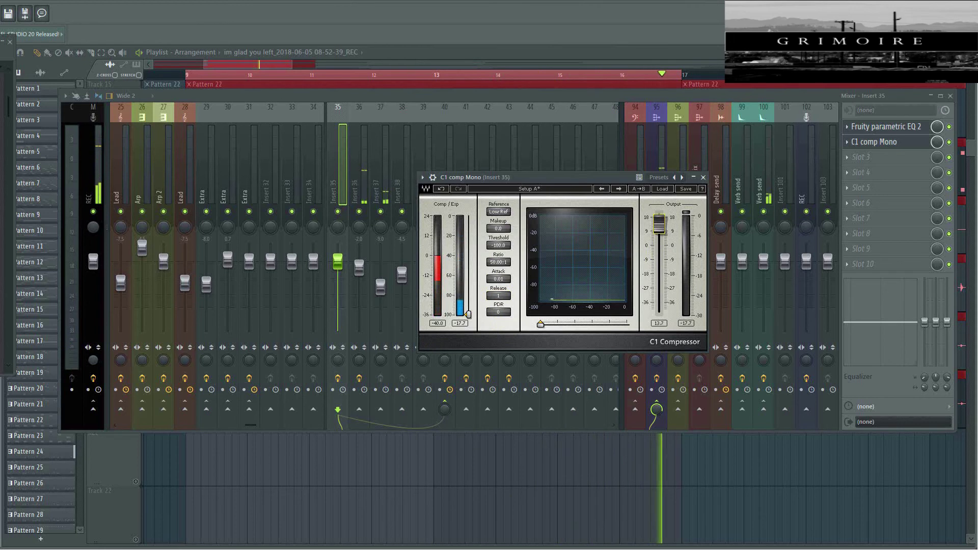
mouse_move(499, 278)
mouse_down()
mouse_move(498, 262)
mouse_move(499, 290)
mouse_up()
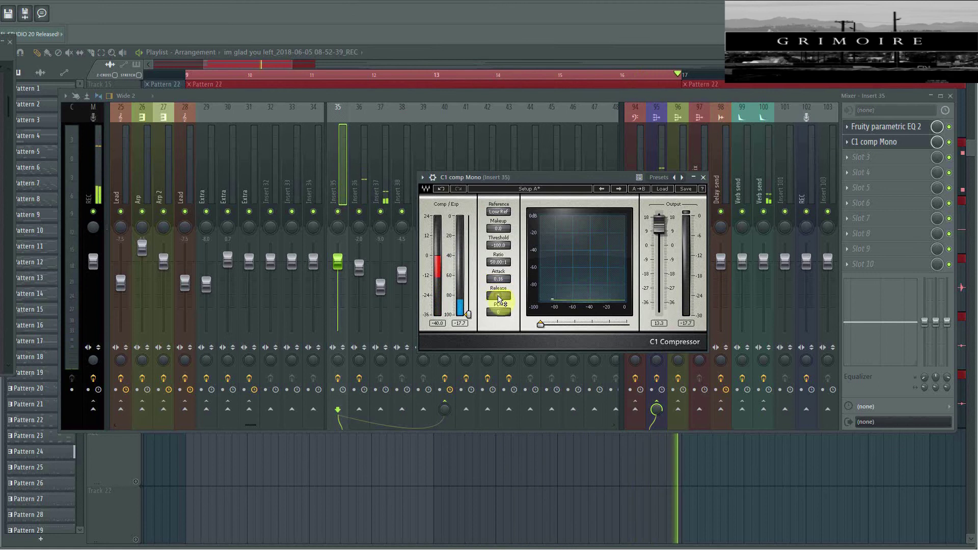
click(502, 324)
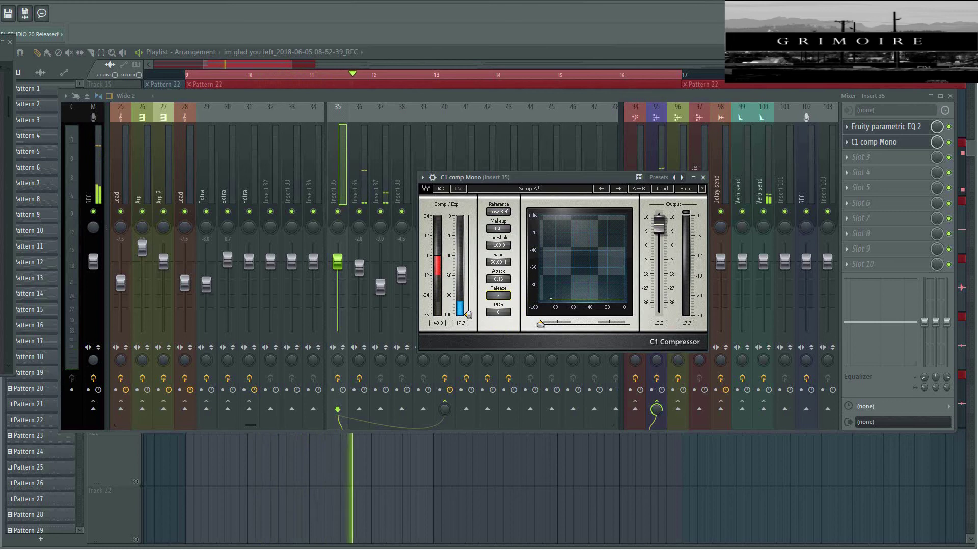
drag(498, 296, 498, 281)
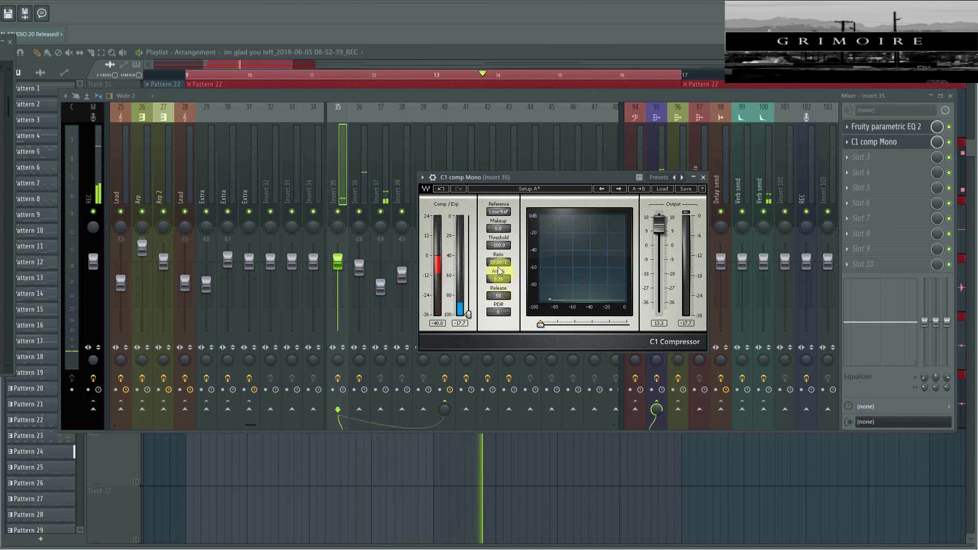
Lower the C1 compressor's ratio to 5.77:1 and return its output to 0.0
drag(499, 269, 499, 297)
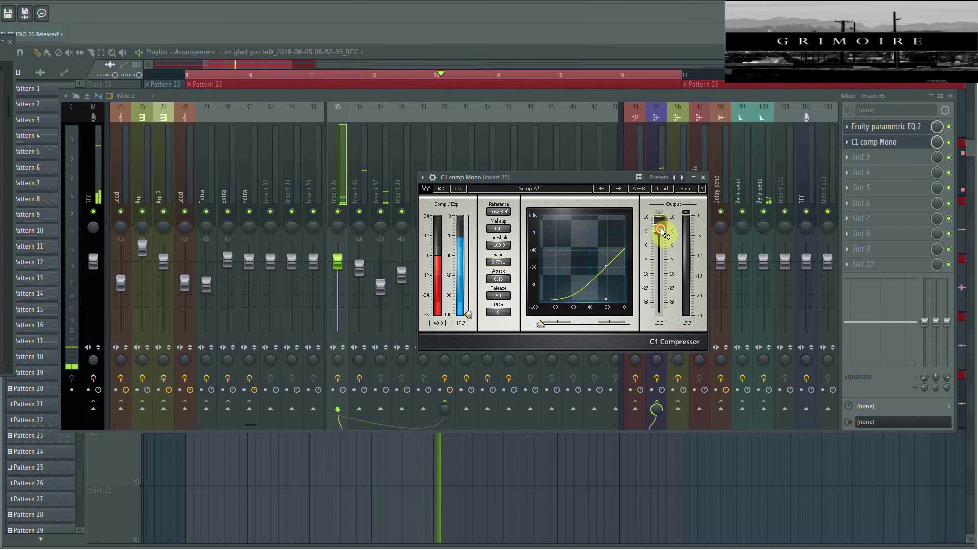
drag(662, 232, 673, 295)
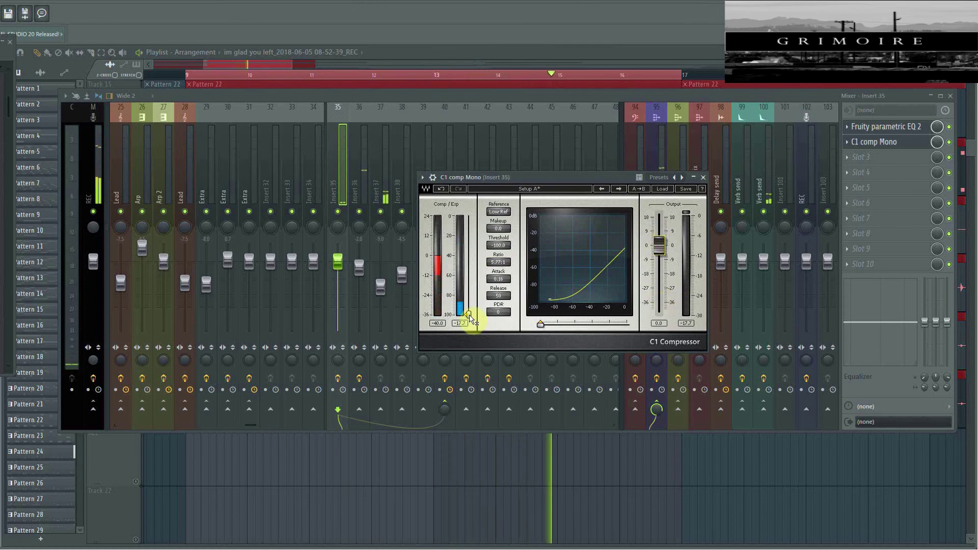
Set the C1 compressor's threshold to -18.7, resetting the gain-reduction reading between adjustments, and toggle the effect to compare the sound
drag(469, 317, 468, 229)
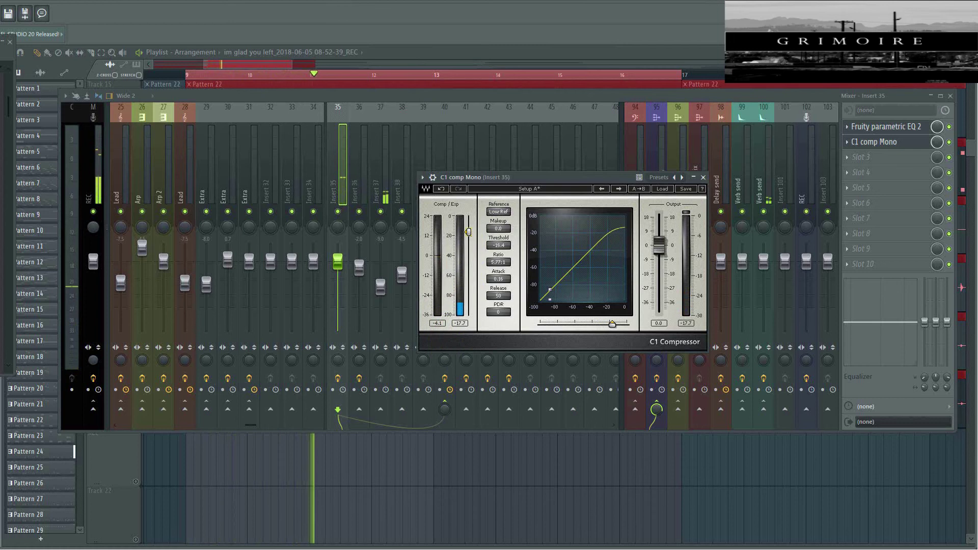
click(438, 324)
drag(468, 229, 468, 235)
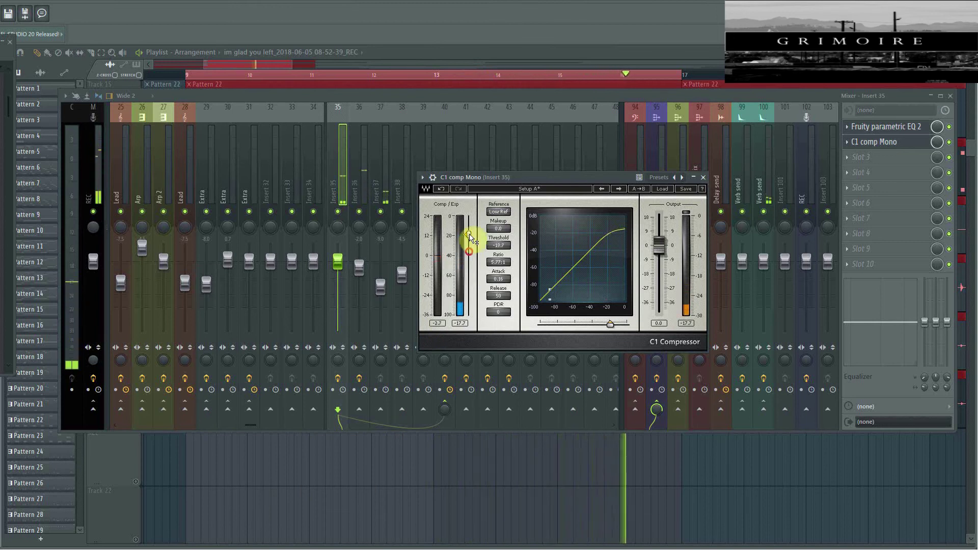
click(441, 324)
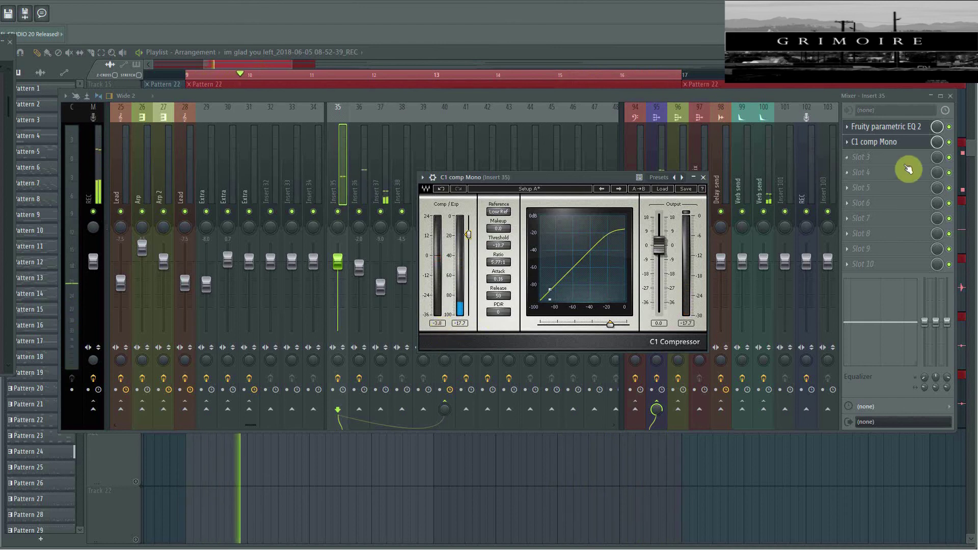
click(953, 146)
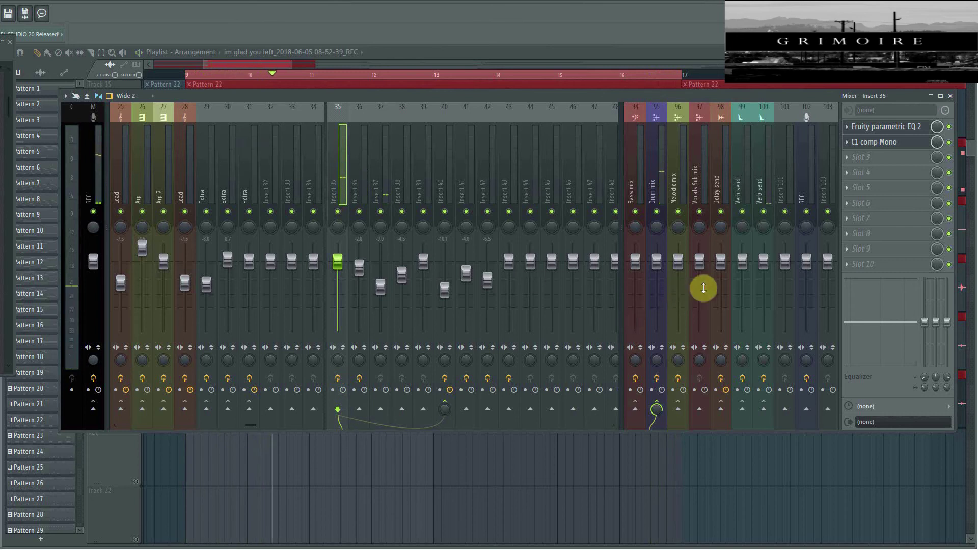
Compare the effect chains and routing of the Drum mix channel and the individual drum channels from Insert 35 to Insert 38
click(656, 191)
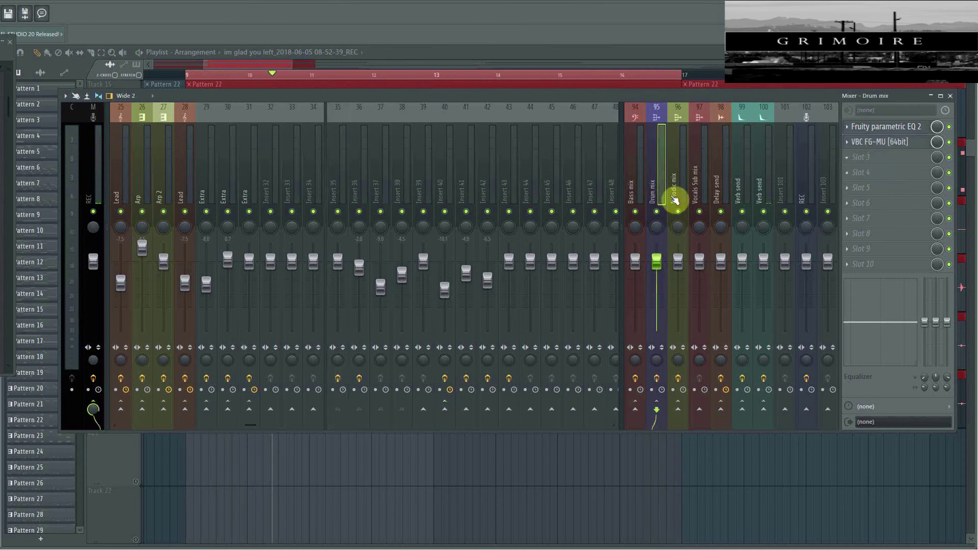
click(343, 189)
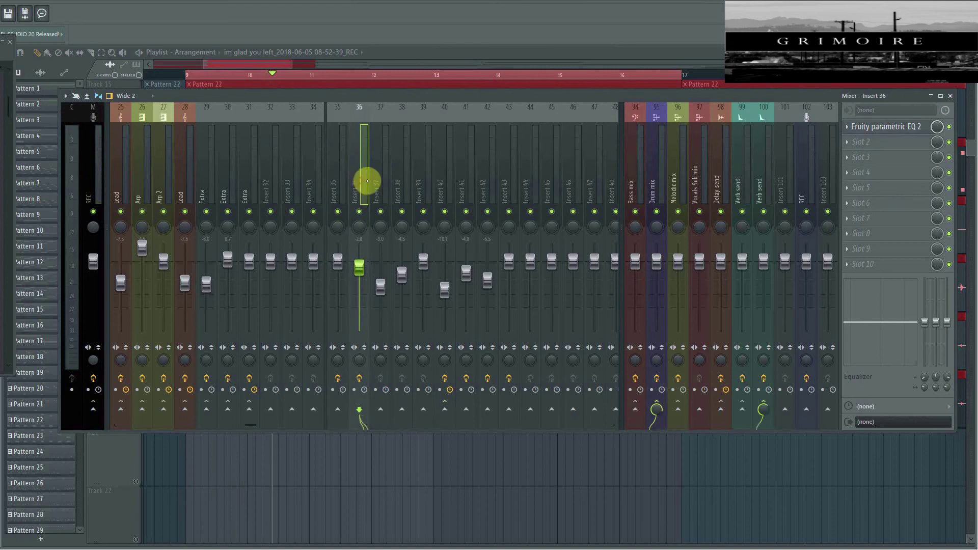
click(402, 183)
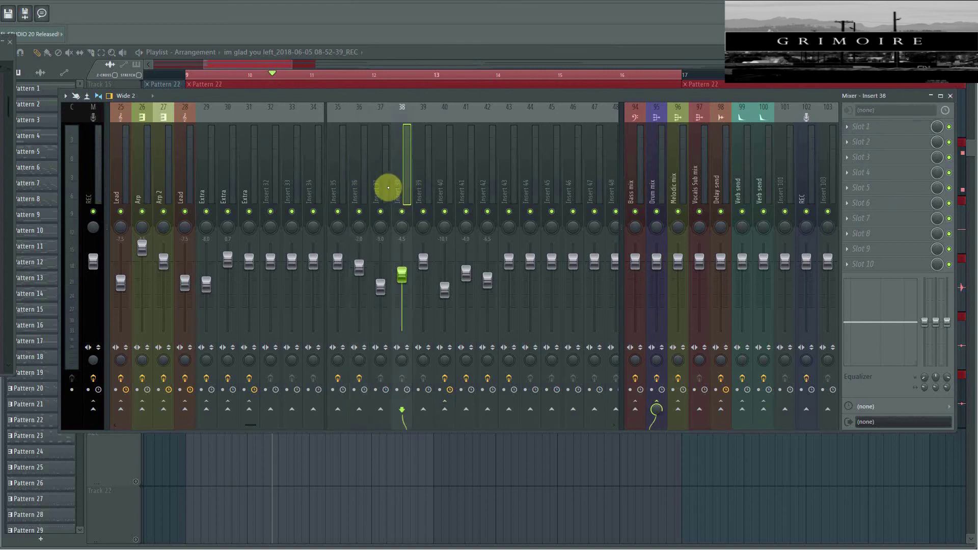
click(380, 188)
click(338, 189)
click(359, 189)
click(380, 188)
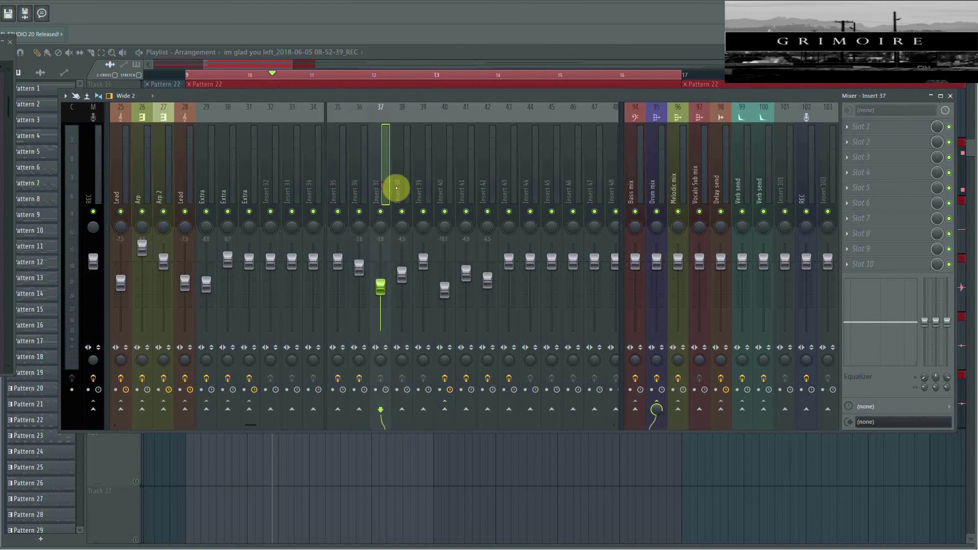
click(402, 187)
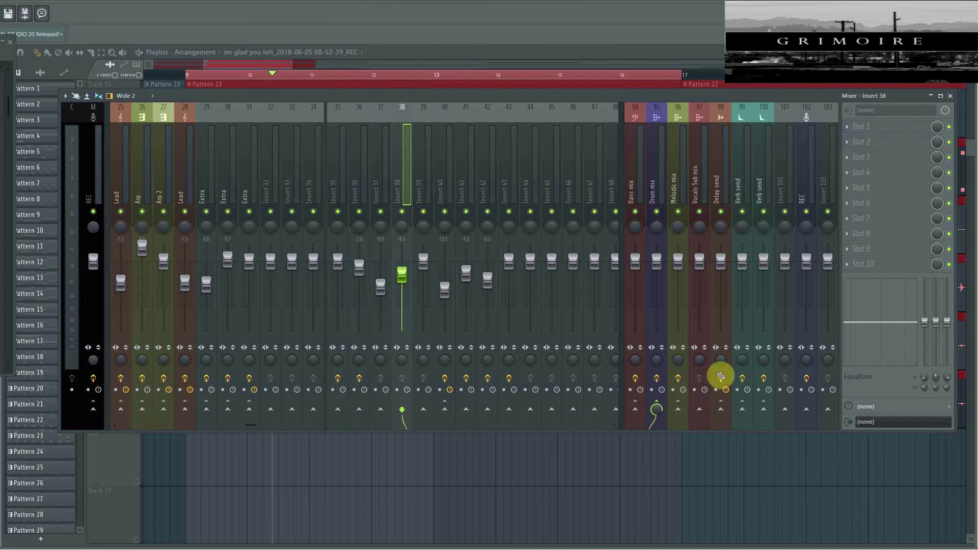
Open the VBC FG-MU compressor on the Drum mix channel and move its window towards the middle of the mixer
click(656, 189)
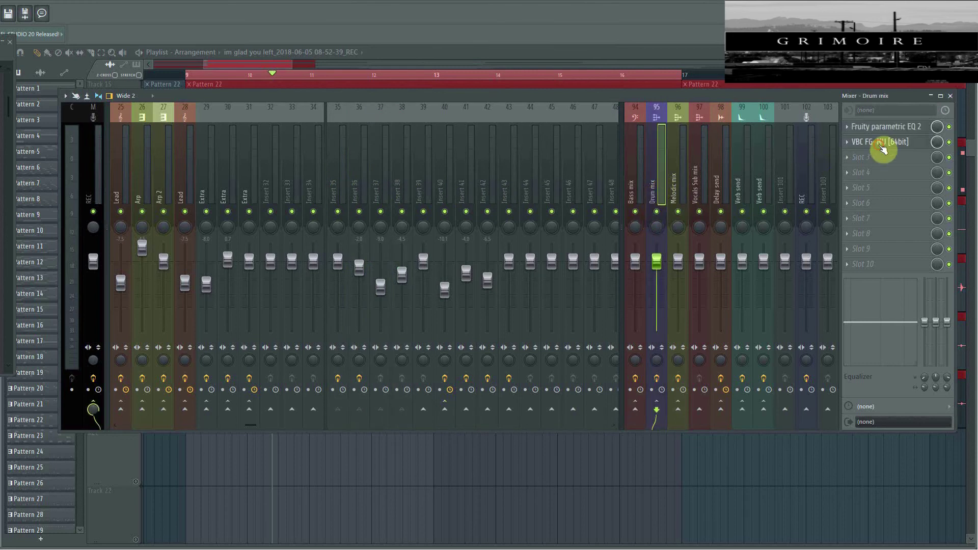
click(879, 142)
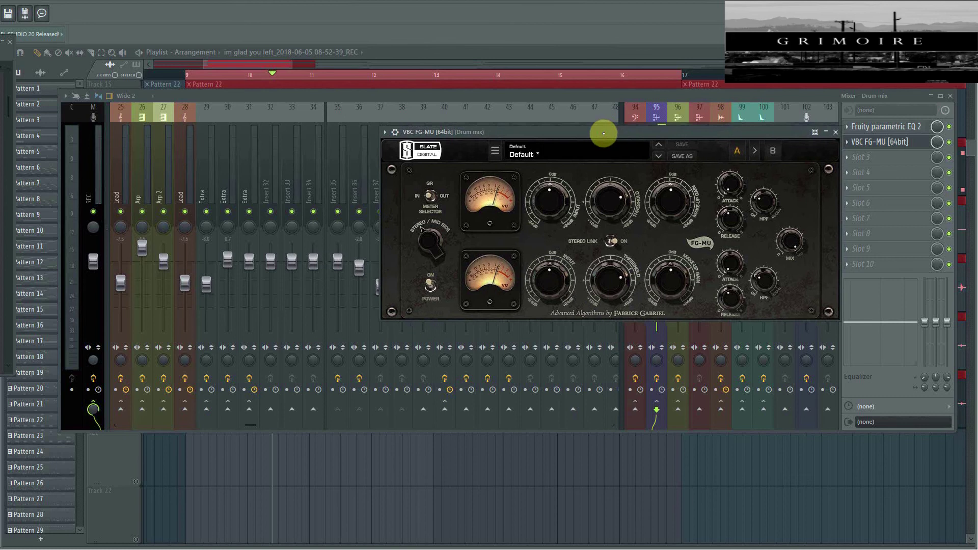
drag(602, 131, 498, 184)
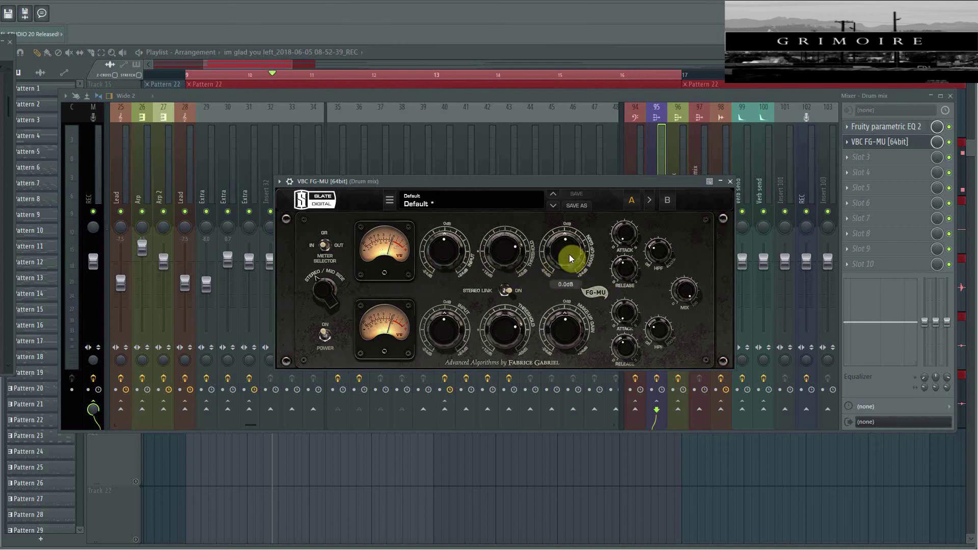
Adjust the FG-MU's makeup gain and input level, and set its threshold to 12.0
drag(568, 248, 507, 313)
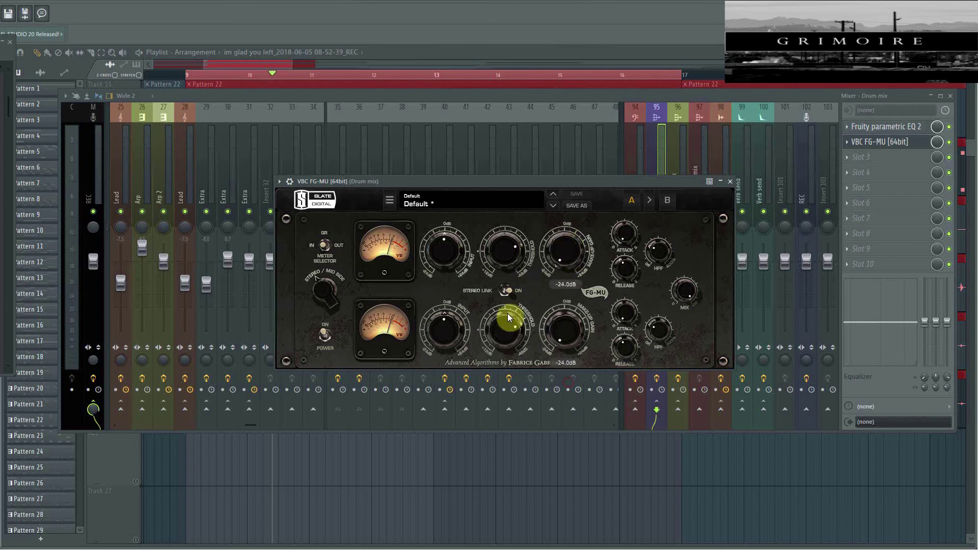
click(447, 259)
drag(448, 261, 503, 495)
click(510, 255)
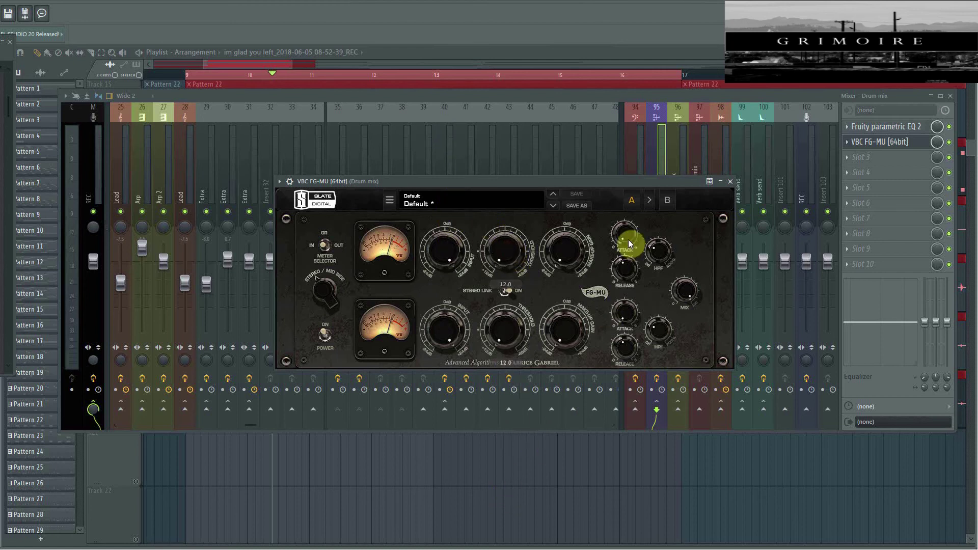
Lower the FG-MU's release, play the drum loop through it, and try out its high-pass filter control
drag(628, 268, 617, 415)
key(space)
click(491, 416)
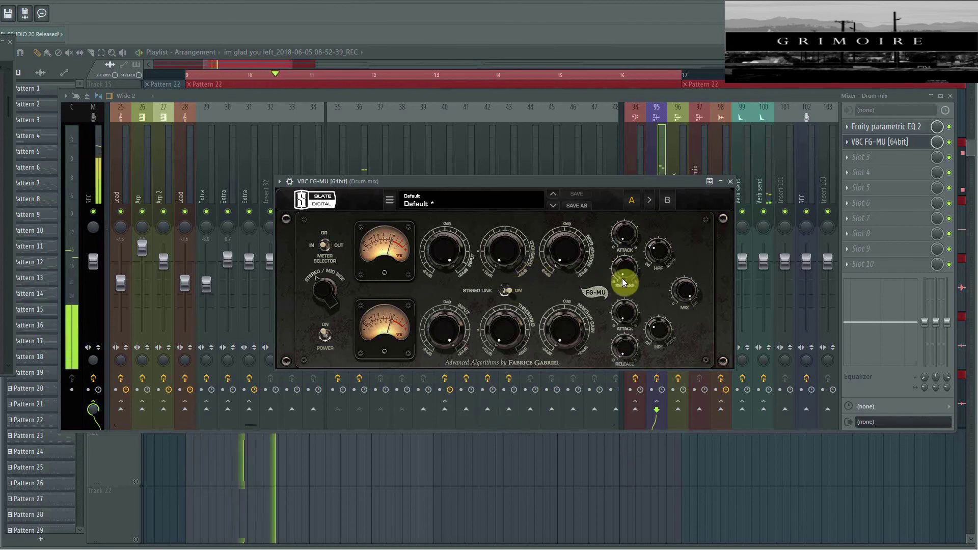
click(657, 253)
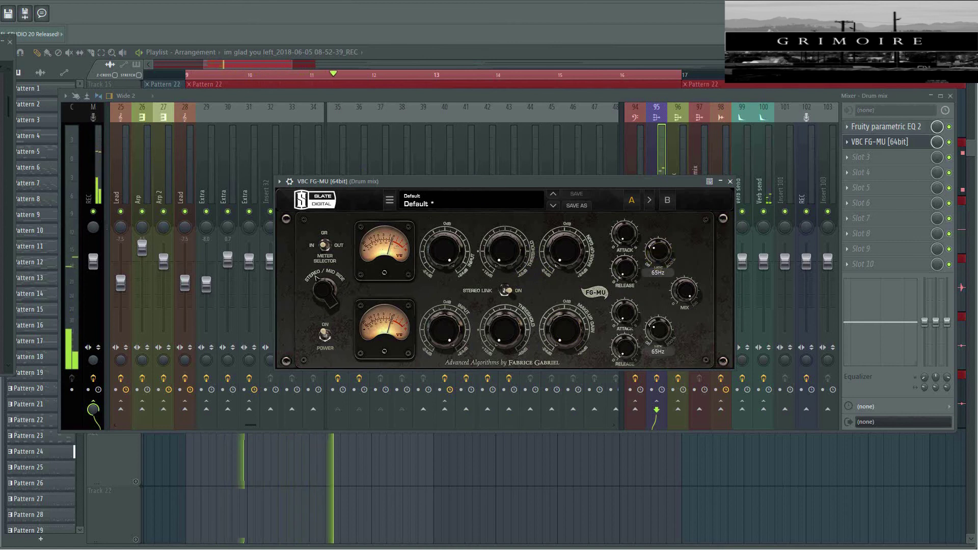
click(632, 252)
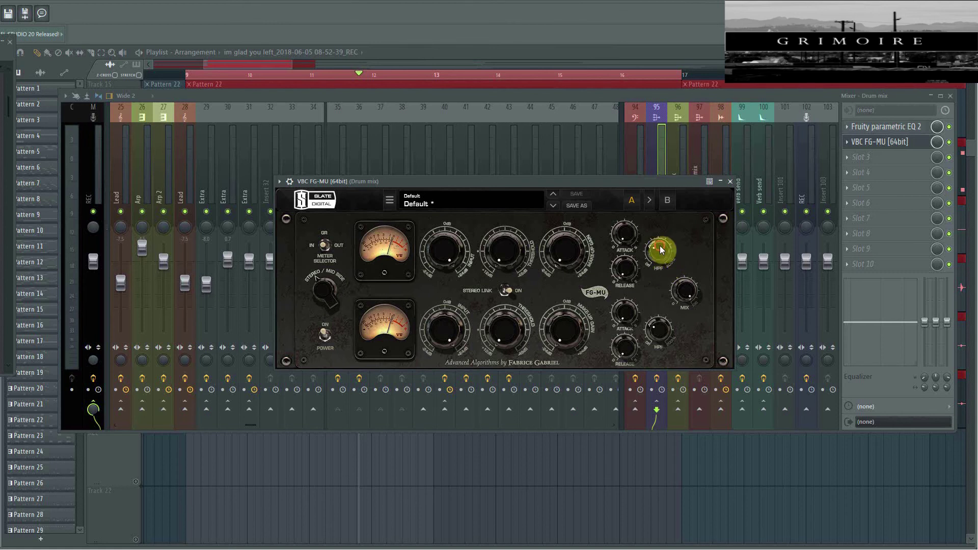
mouse_move(658, 249)
scroll(658, 248, down, 3)
key(space)
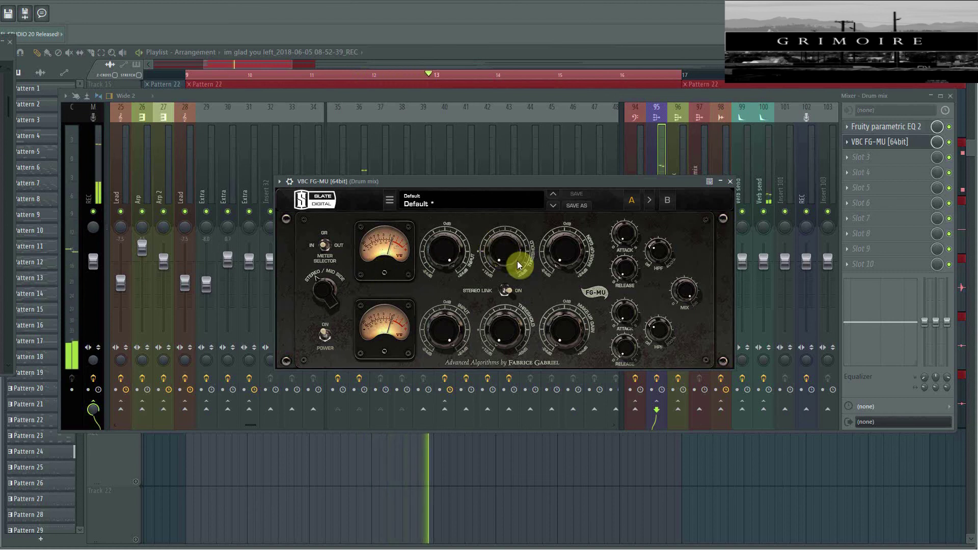
Try the FG-MU's attack at 1.5, adjust its threshold, and bring the attack back down while the drum loop plays
mouse_move(631, 234)
drag(630, 219, 628, 200)
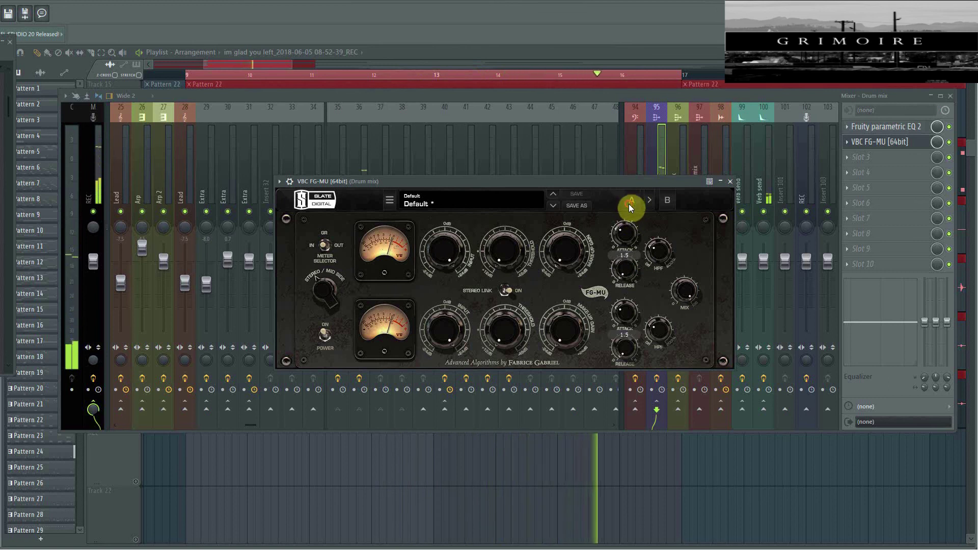
drag(512, 246, 594, 207)
drag(627, 235, 625, 258)
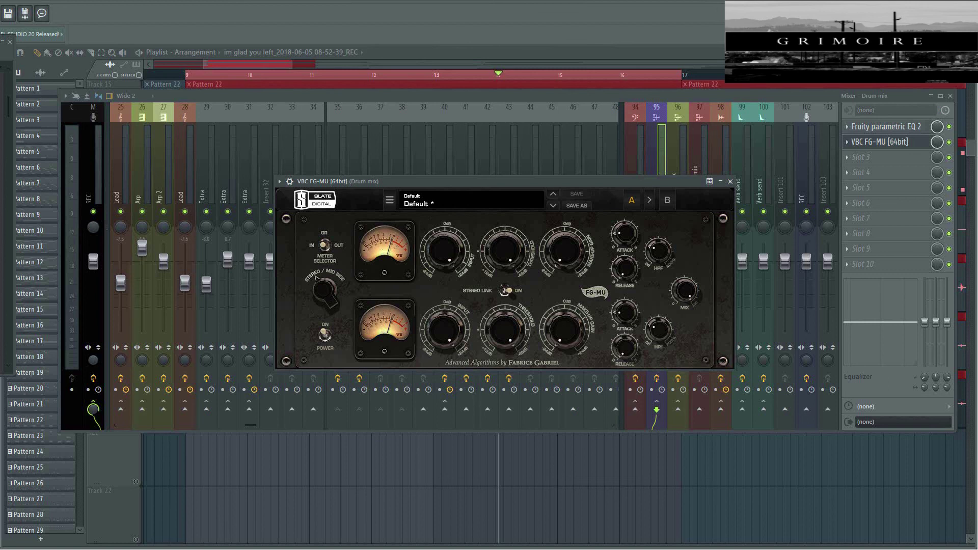
key(space)
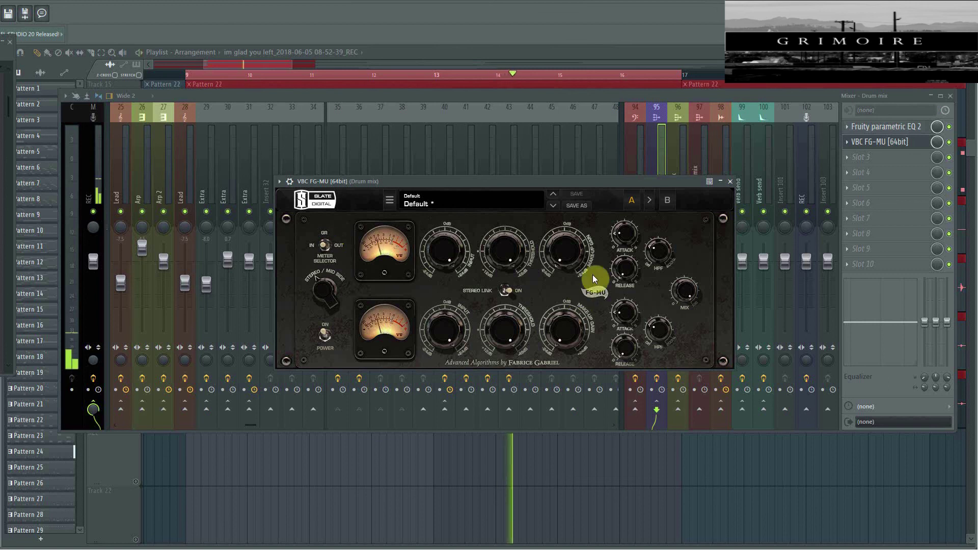
drag(626, 238, 627, 280)
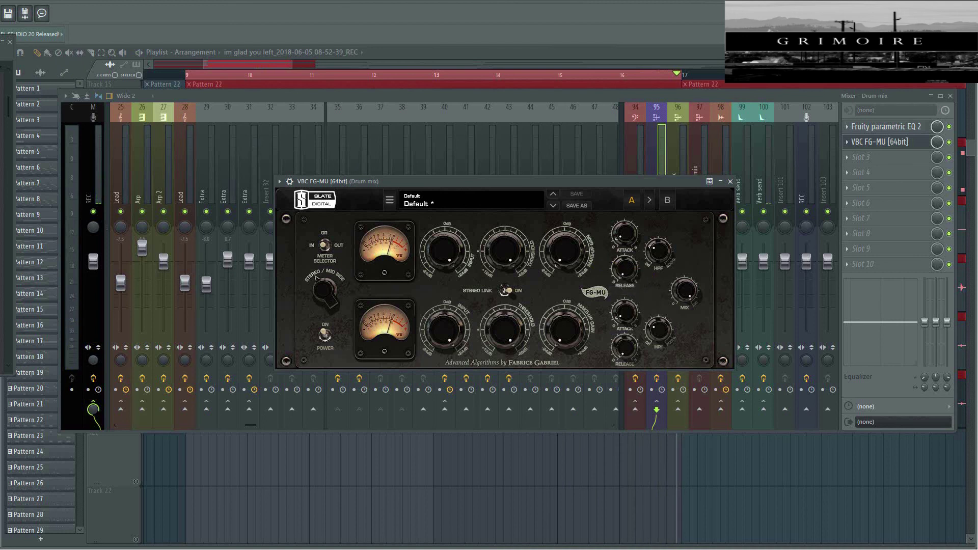
Raise the FG-MU's release to 2.5 and readjust its makeup gain while listening to the drum loop
mouse_move(626, 267)
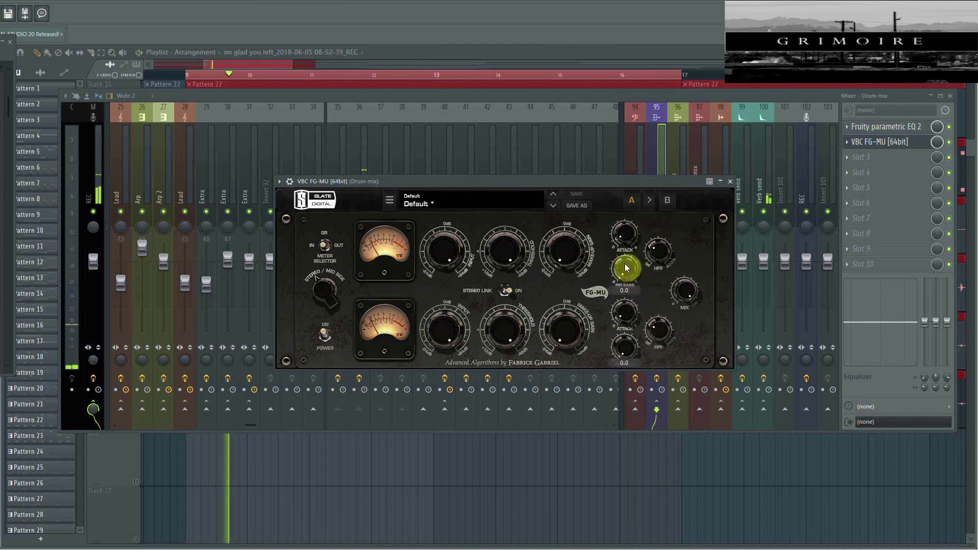
mouse_move(619, 223)
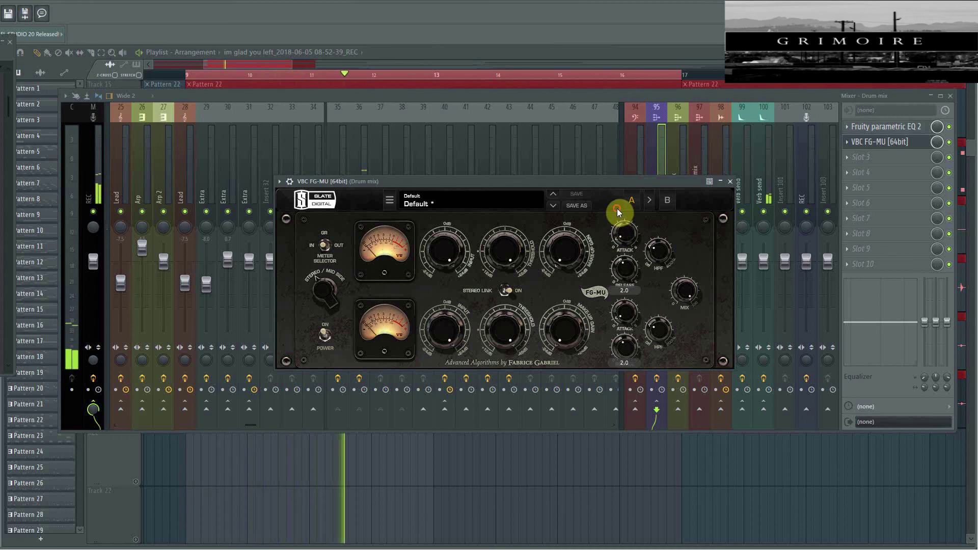
drag(567, 255, 552, 199)
mouse_move(633, 262)
mouse_down()
mouse_move(628, 273)
mouse_move(625, 263)
mouse_up()
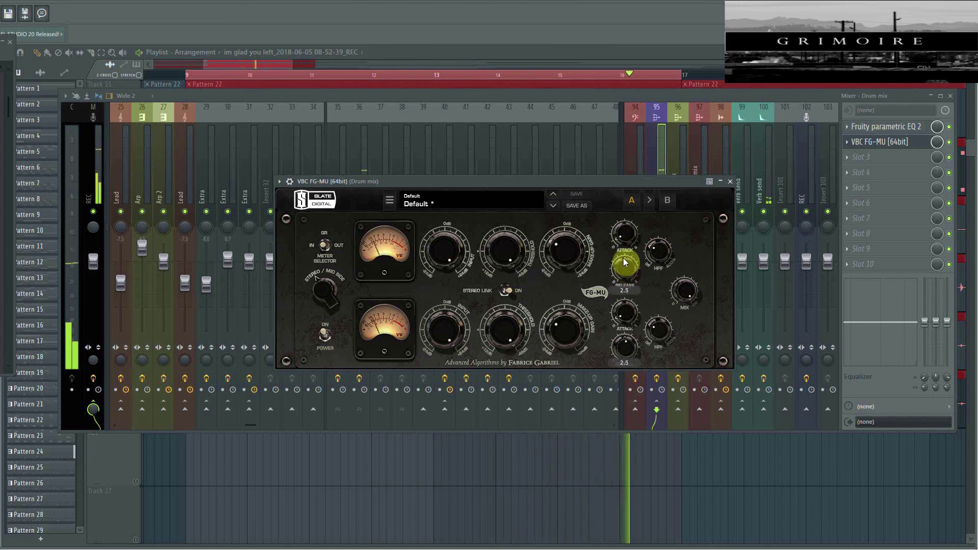
Readjust the FG-MU's release, makeup gain and threshold, and reset its input level to 0.0 dB
drag(621, 273, 618, 292)
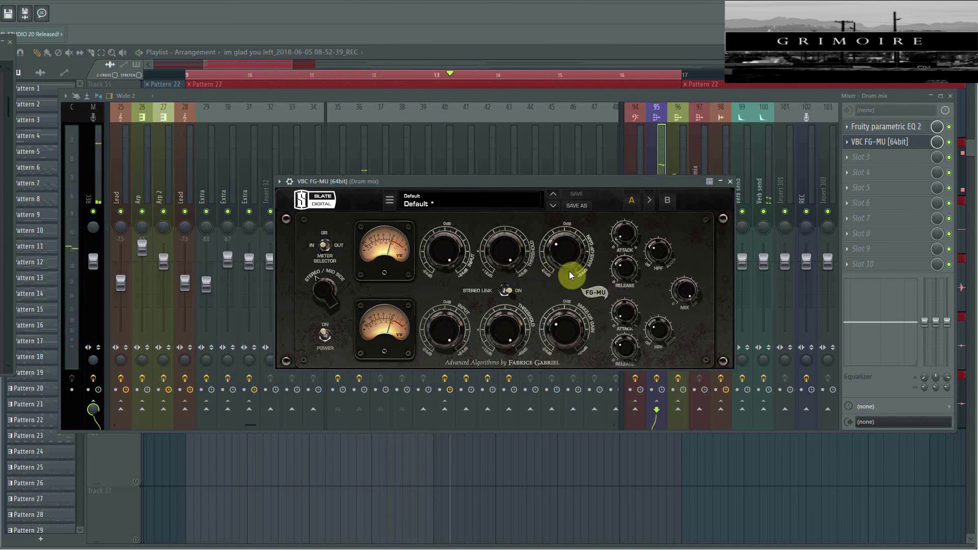
drag(570, 258, 567, 252)
drag(507, 261, 512, 326)
double_click(444, 248)
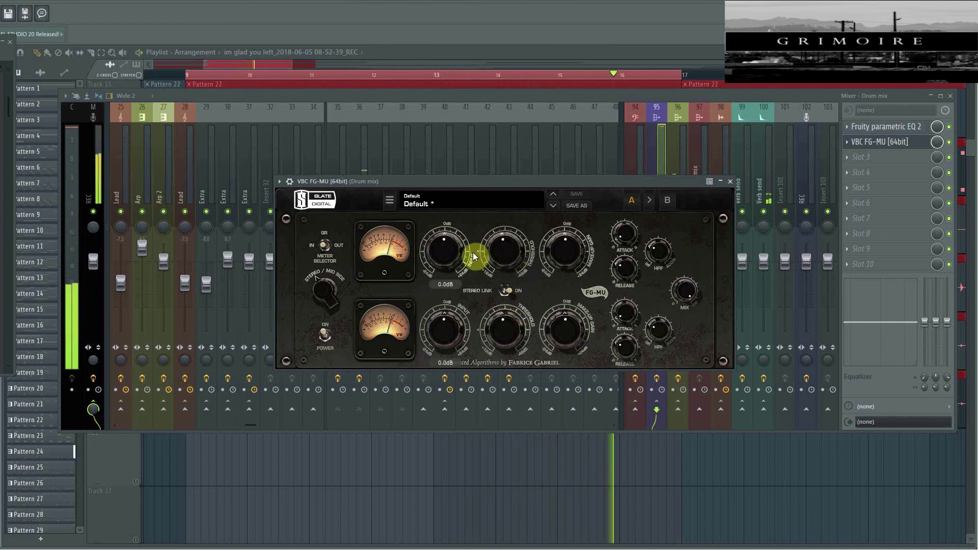
mouse_move(511, 257)
mouse_down()
mouse_move(511, 229)
mouse_move(512, 241)
mouse_up()
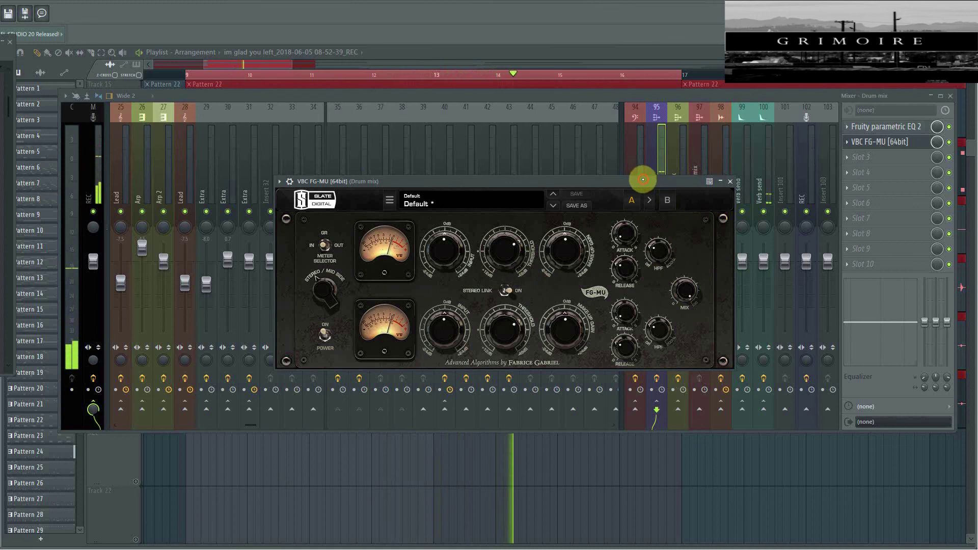
Open the Fruity parametric EQ 2 on the second Verb send channel and arrange its window clear of the FG-MU's
drag(643, 179, 658, 236)
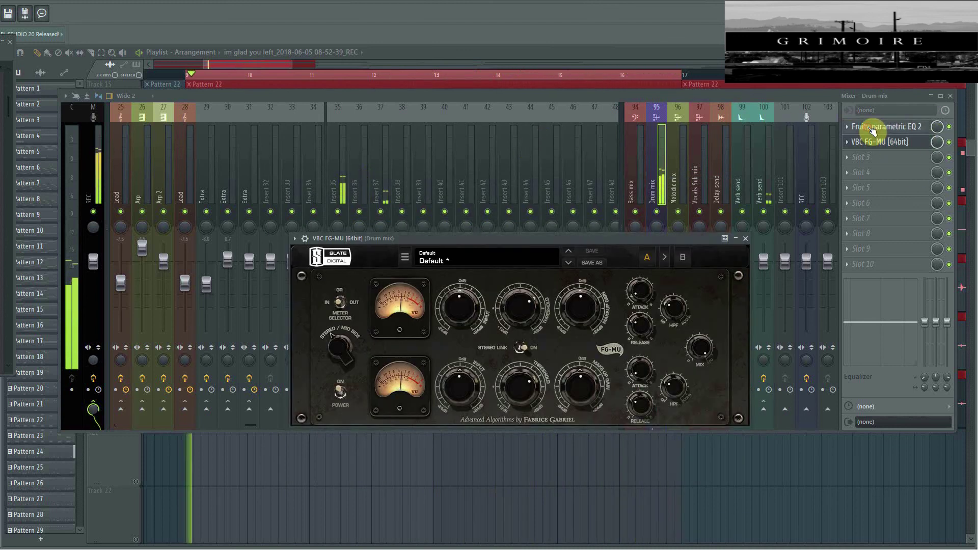
click(763, 153)
click(886, 142)
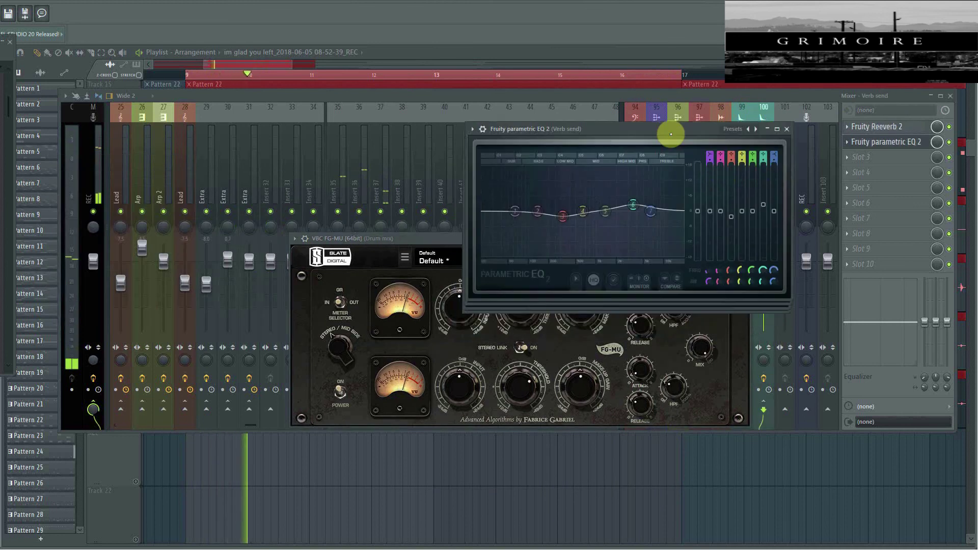
drag(670, 134, 655, 78)
drag(425, 240, 477, 327)
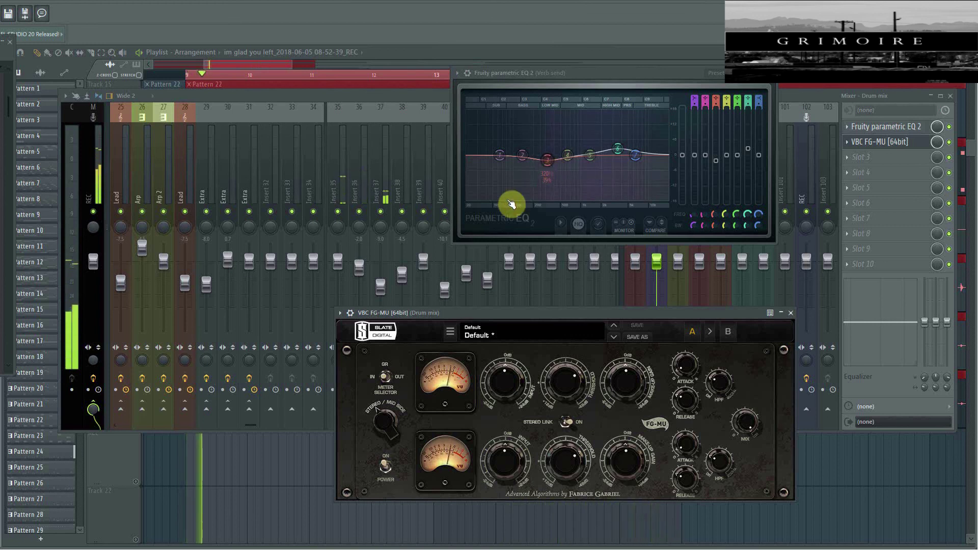
drag(472, 313, 634, 273)
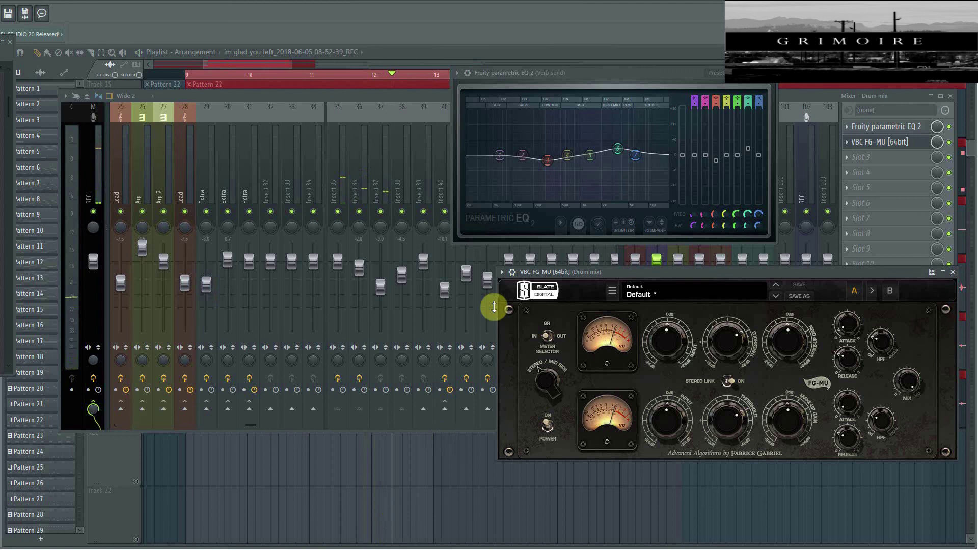
Close the equalizer and FG-MU windows, and check the effect slots of Inserts 37 and 35
click(774, 81)
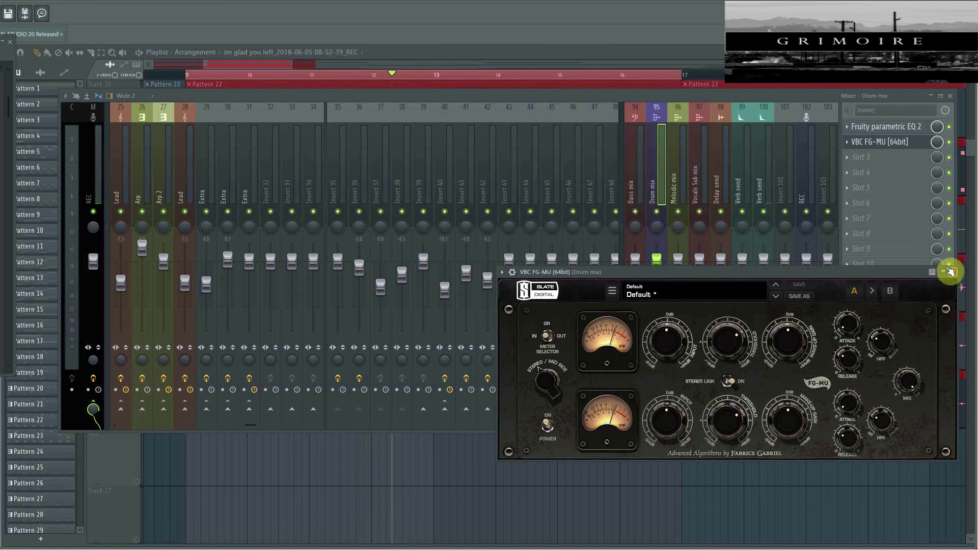
click(953, 272)
click(377, 185)
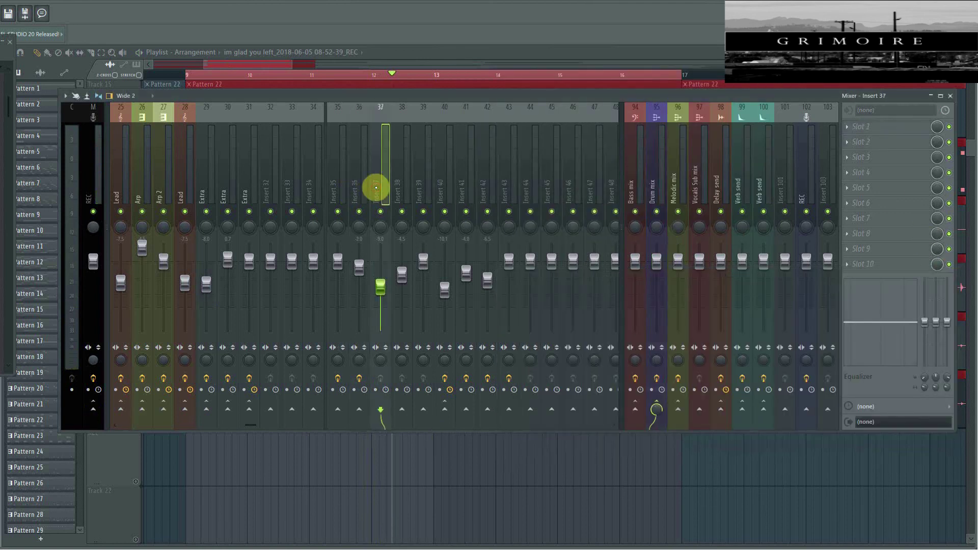
click(340, 185)
Return to the Drum mix channel and play the compressed drum loop with the FG-MU window closed
click(663, 209)
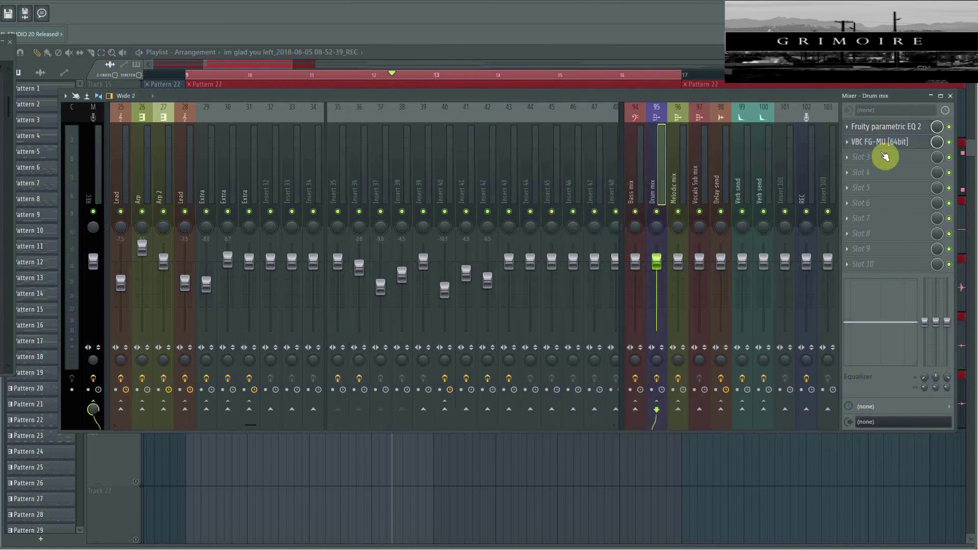
click(886, 149)
click(885, 149)
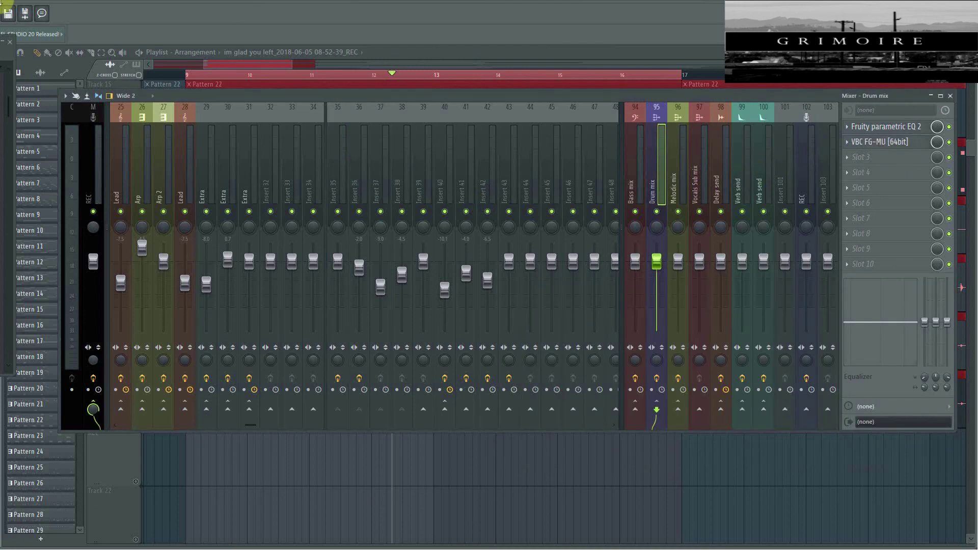
key(space)
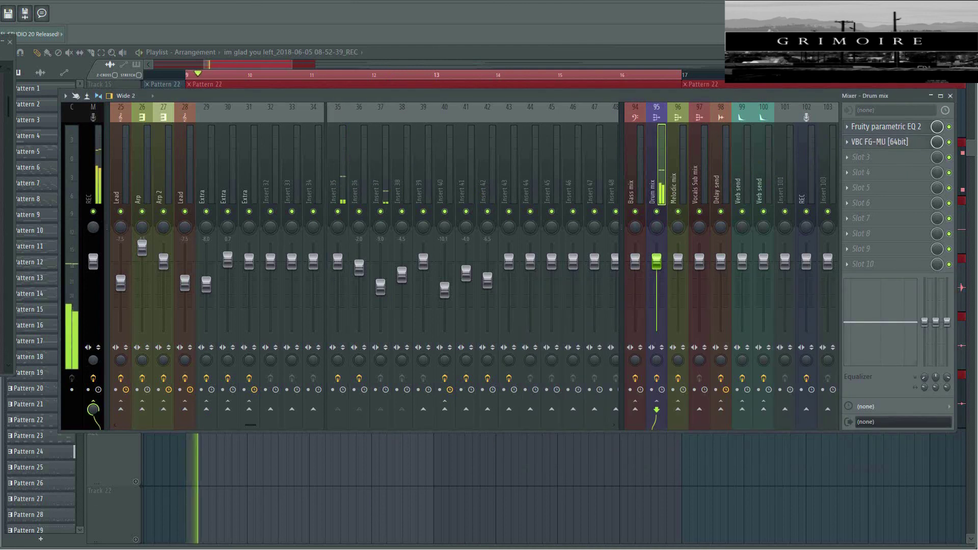